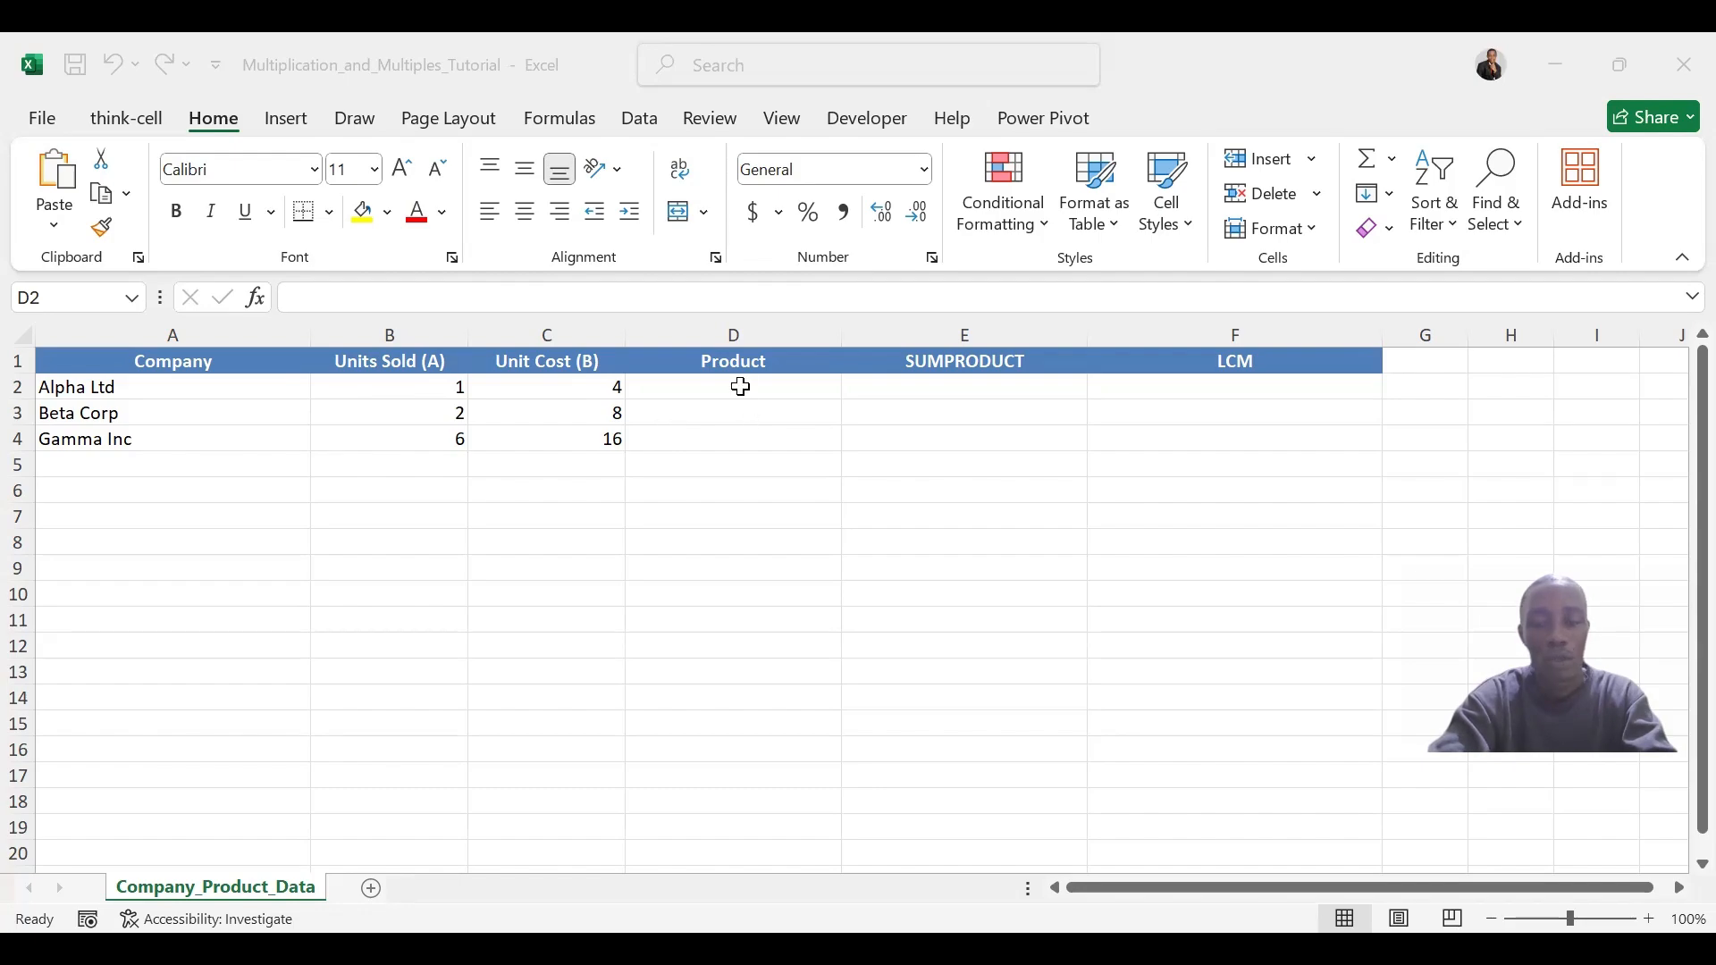
Multiply Alpha Ltd's units sold by its unit cost in D2 with =PRODUCT(B2:C2).
text(=)
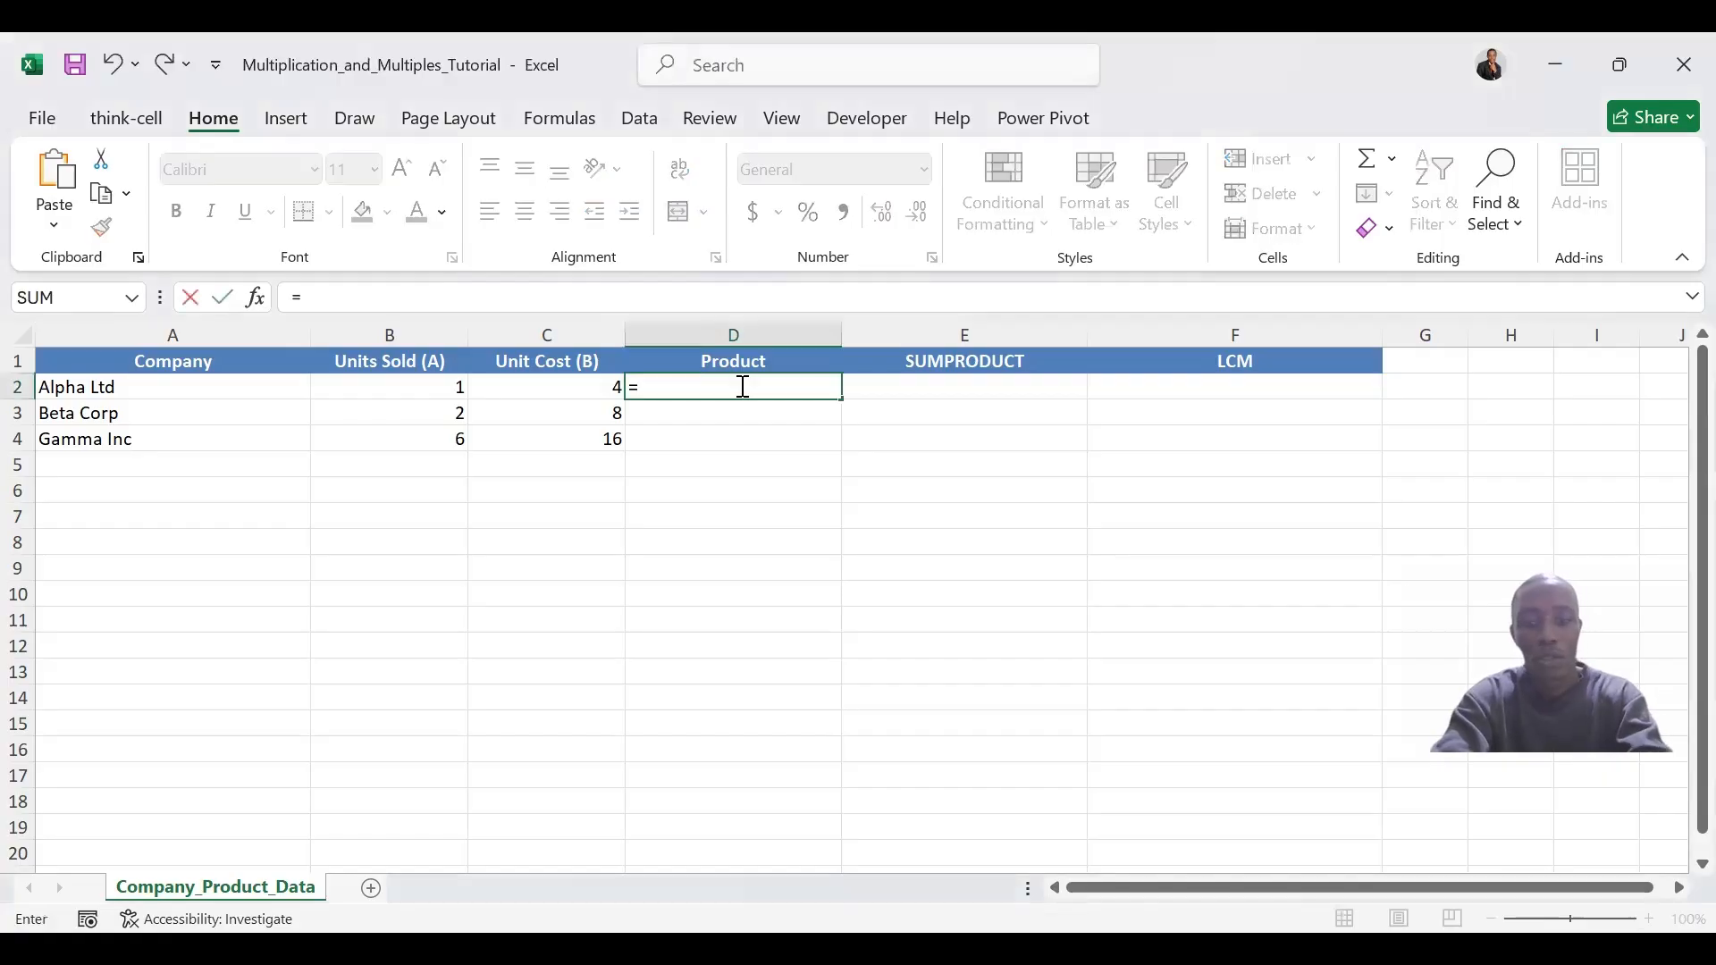
text(produc)
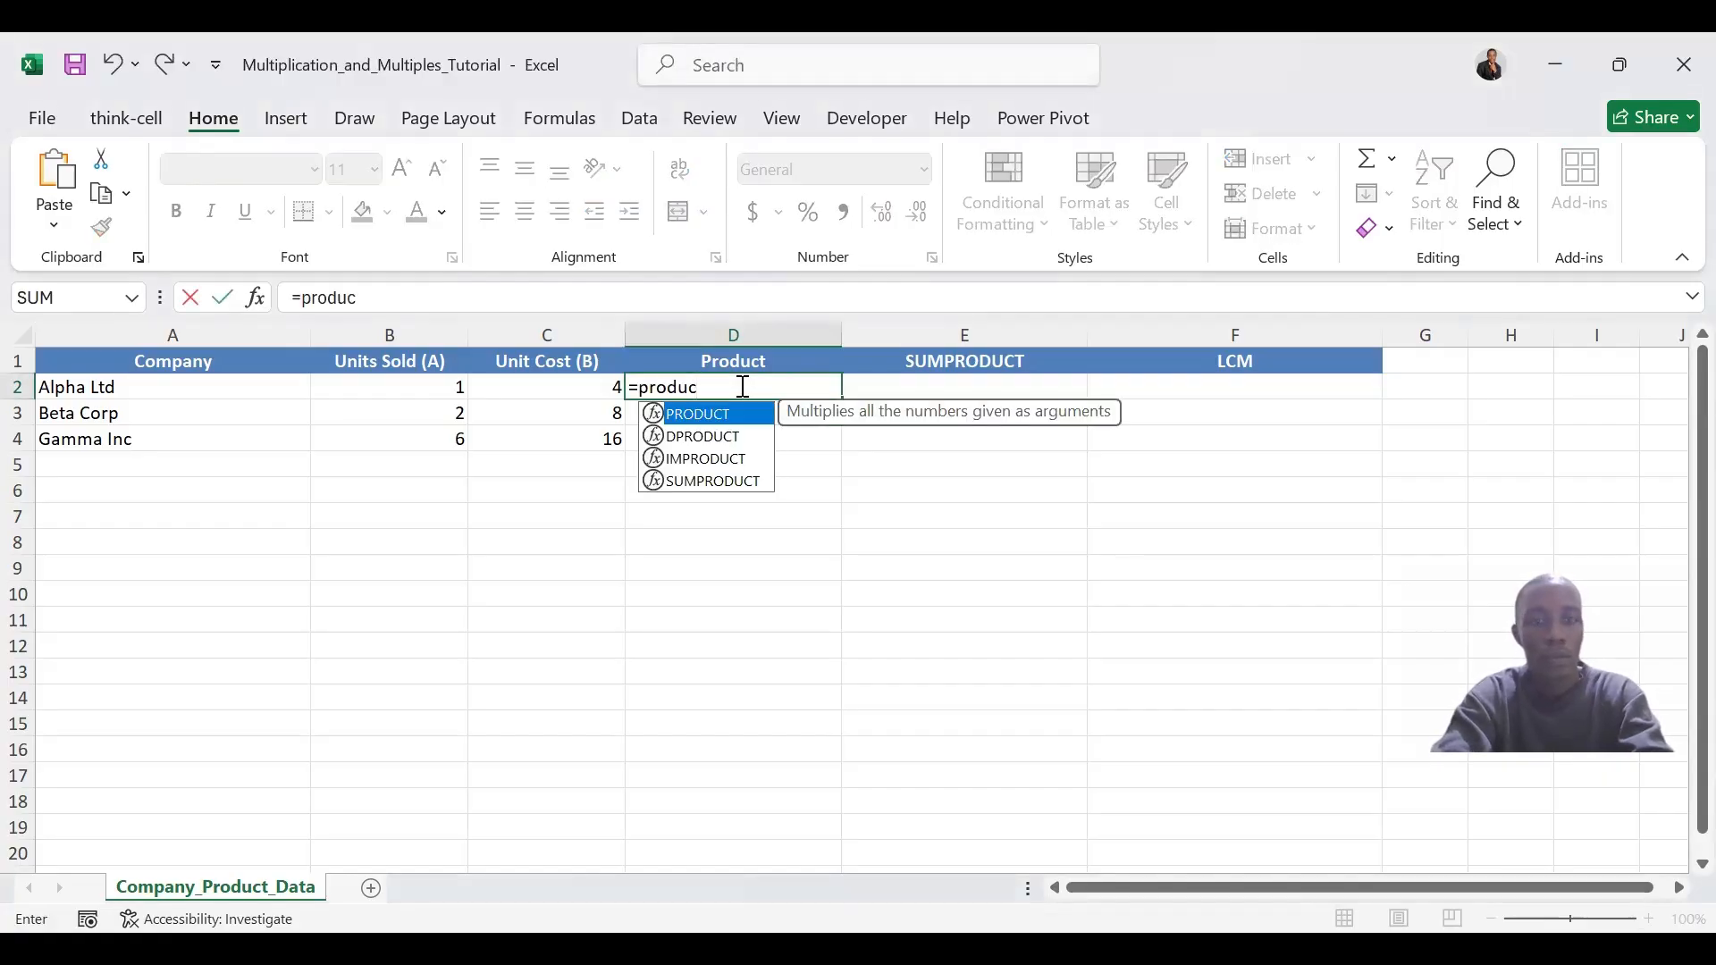
key(Tab)
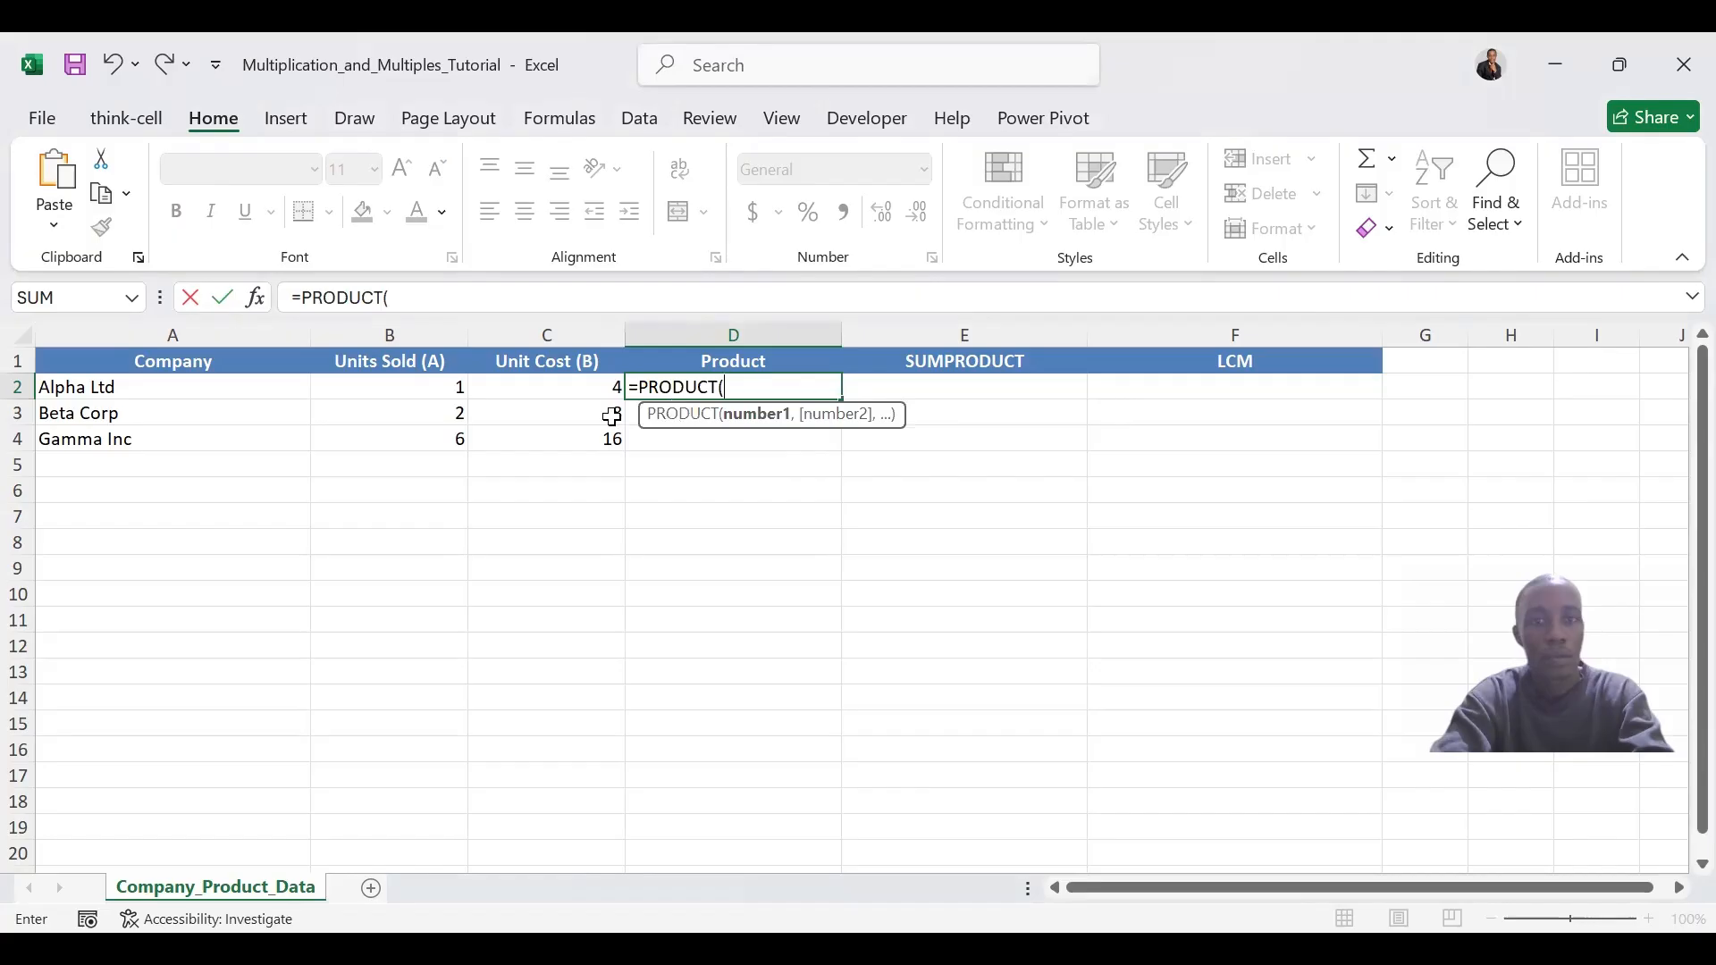
click(429, 391)
drag(475, 393, 502, 391)
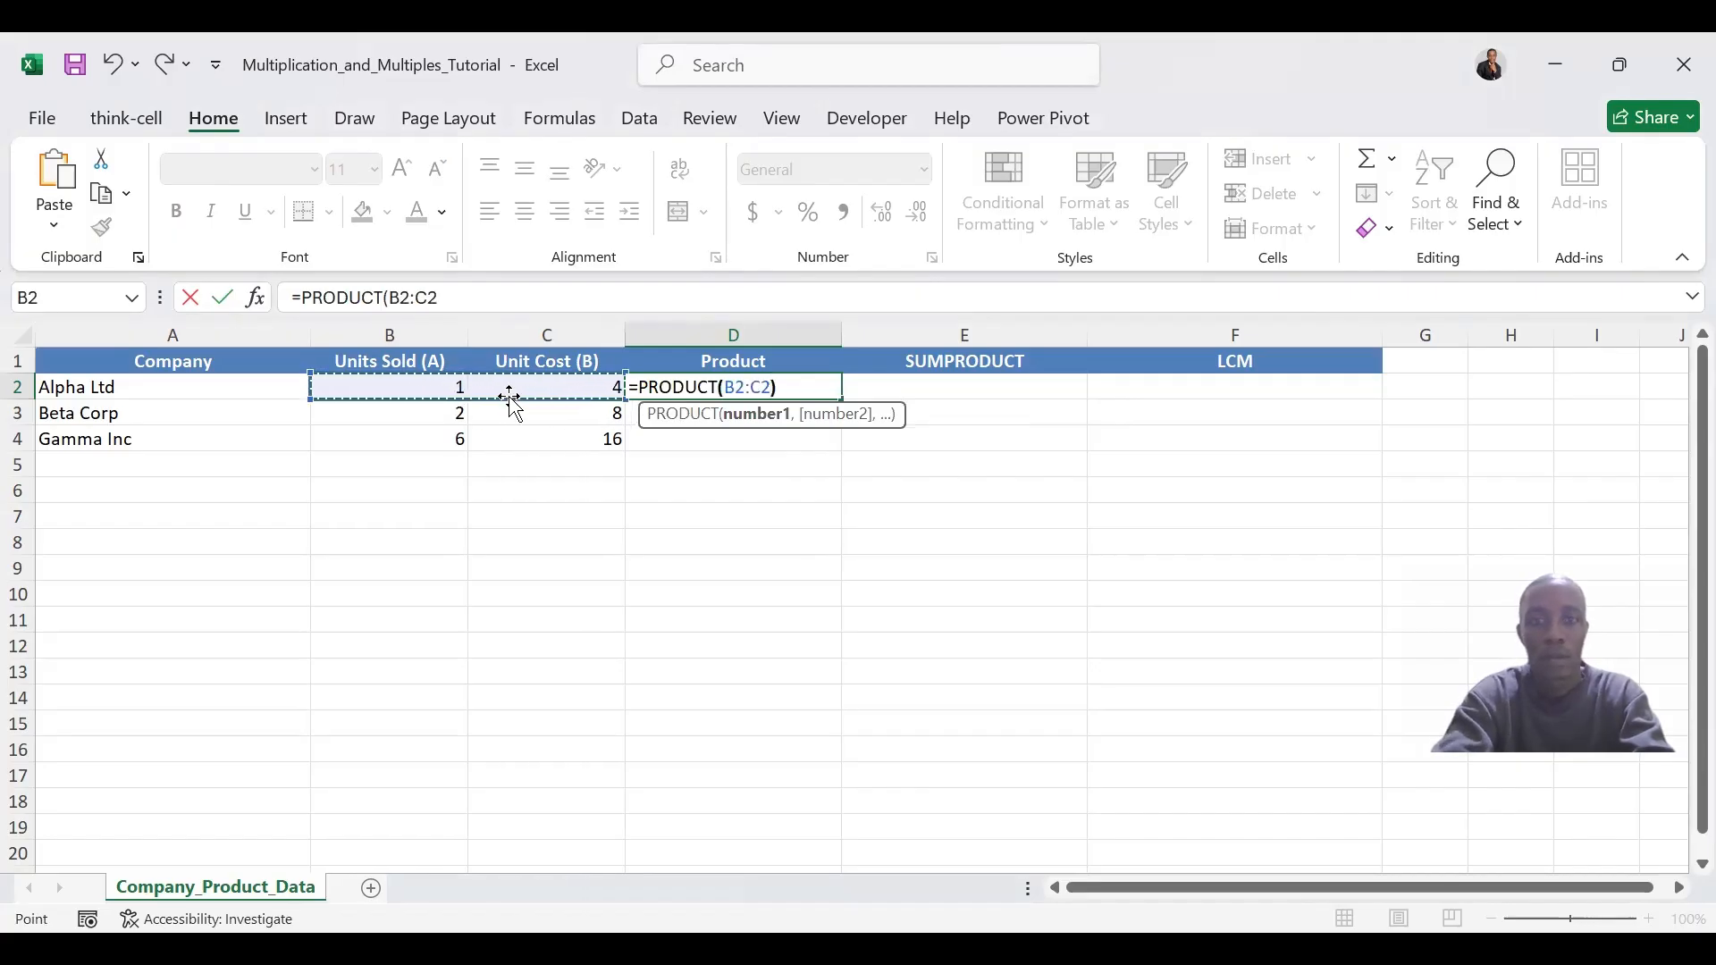
key(Return)
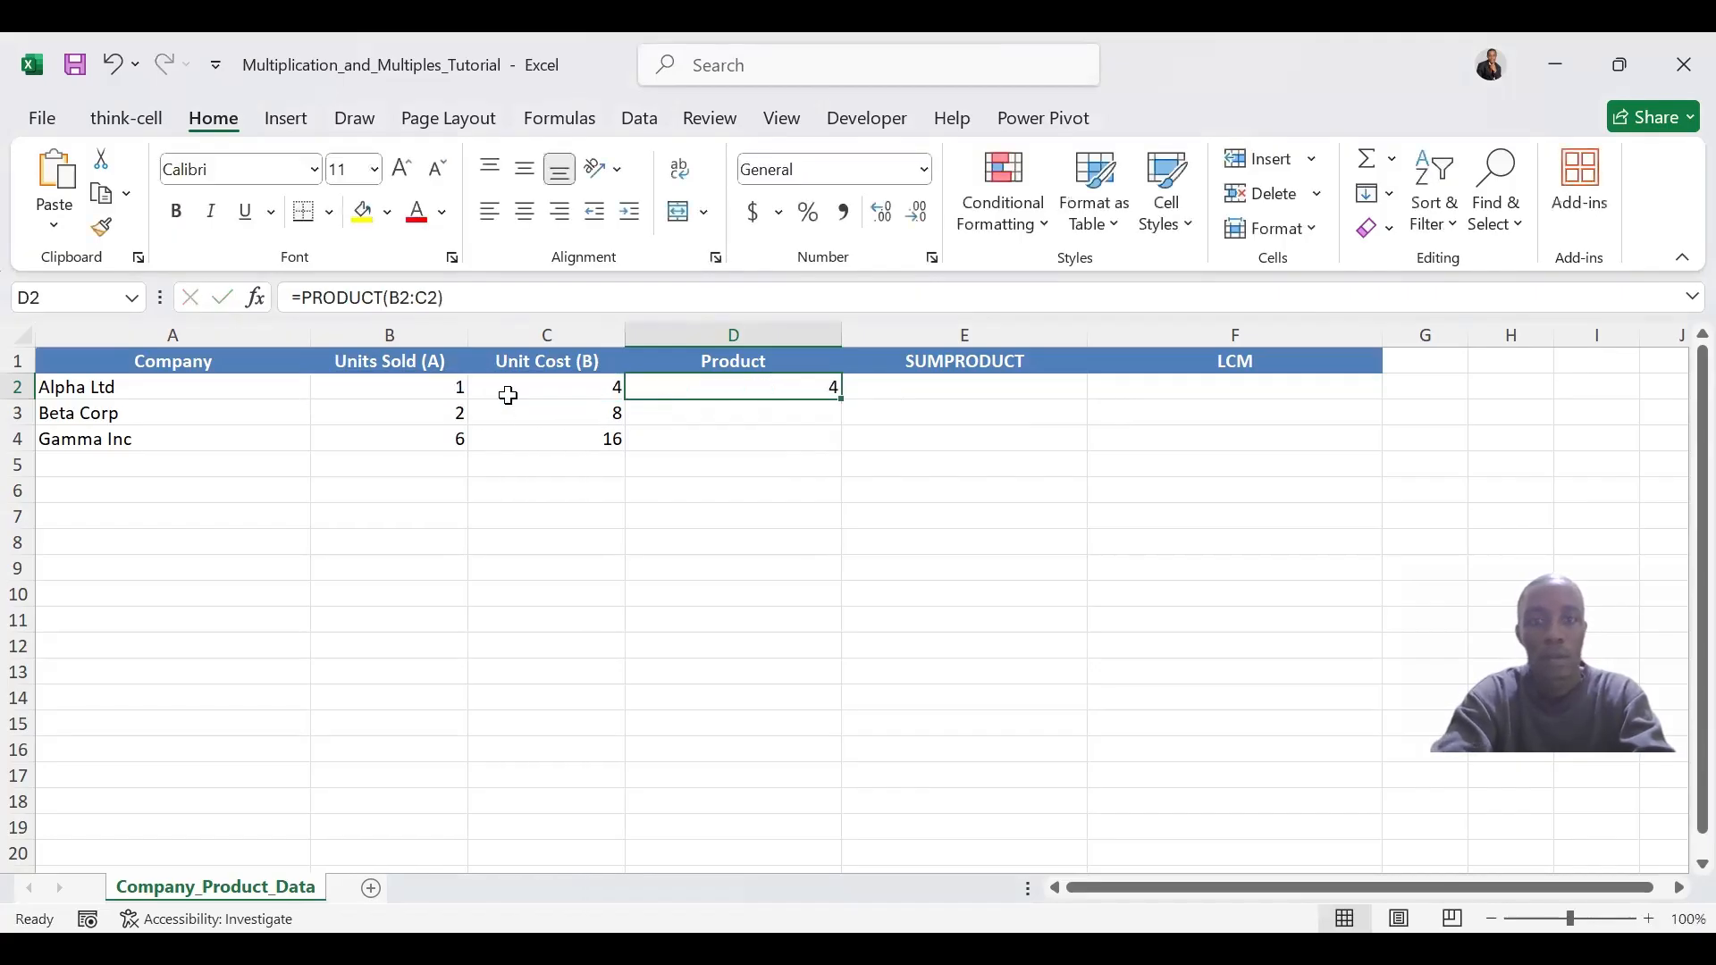
Fill the PRODUCT formula from D2 down to D4 and check the formula in each filled cell.
double_click(845, 402)
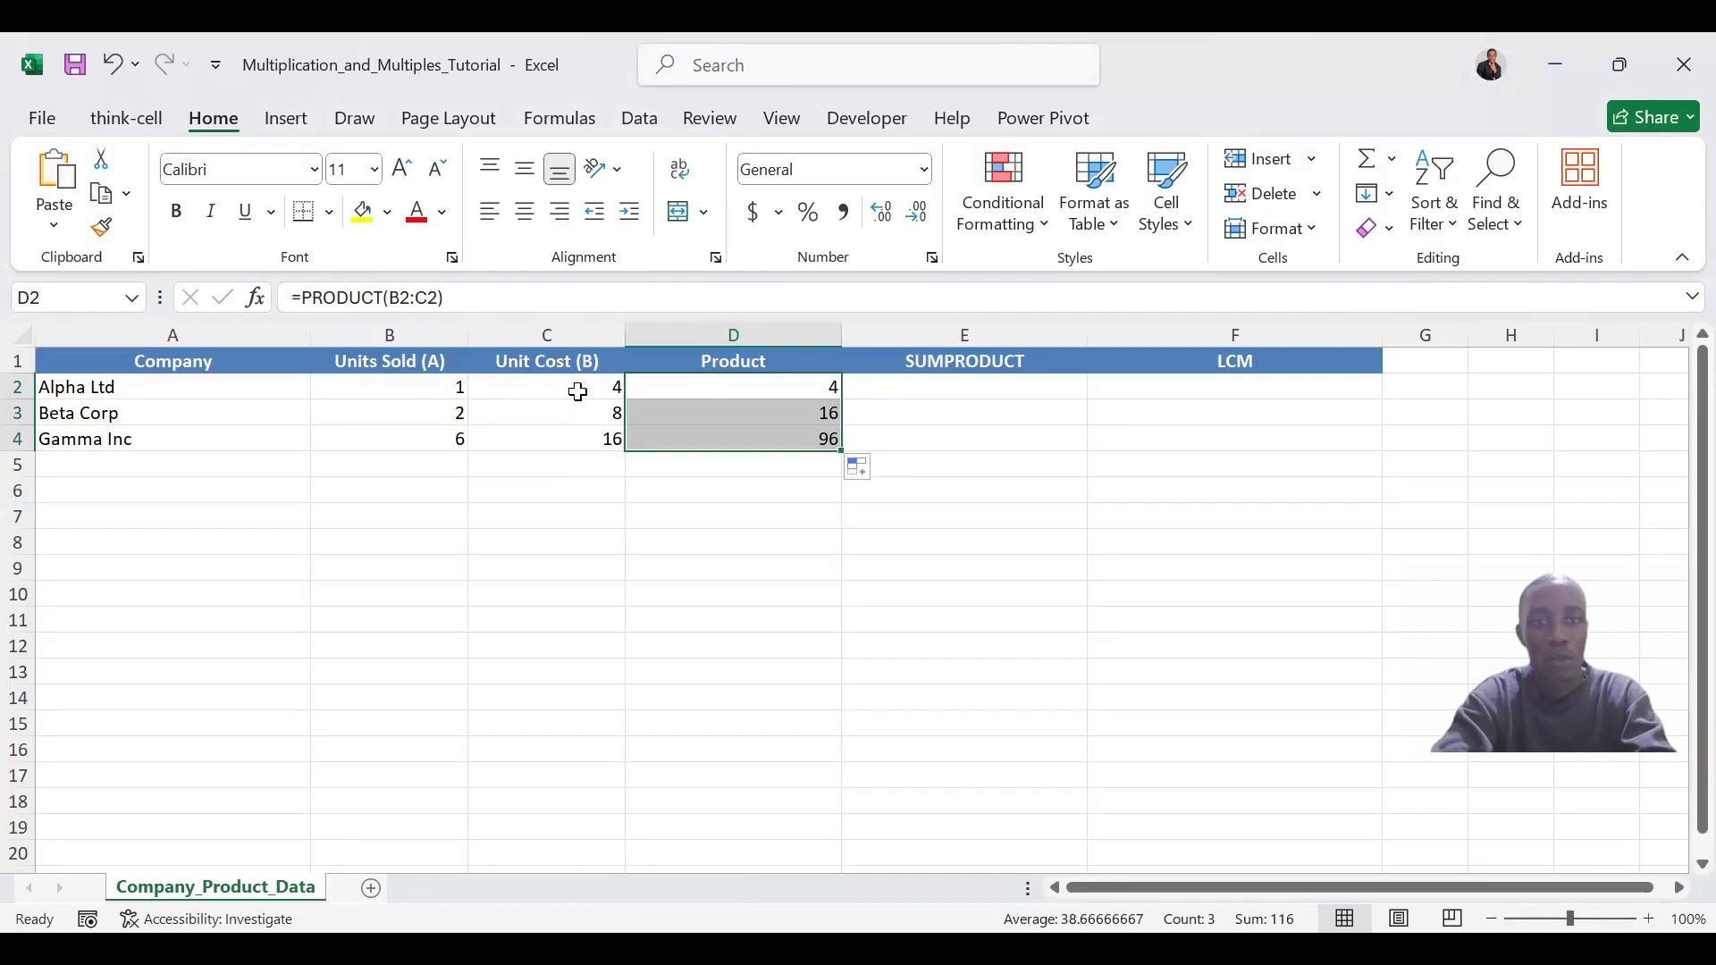
click(729, 382)
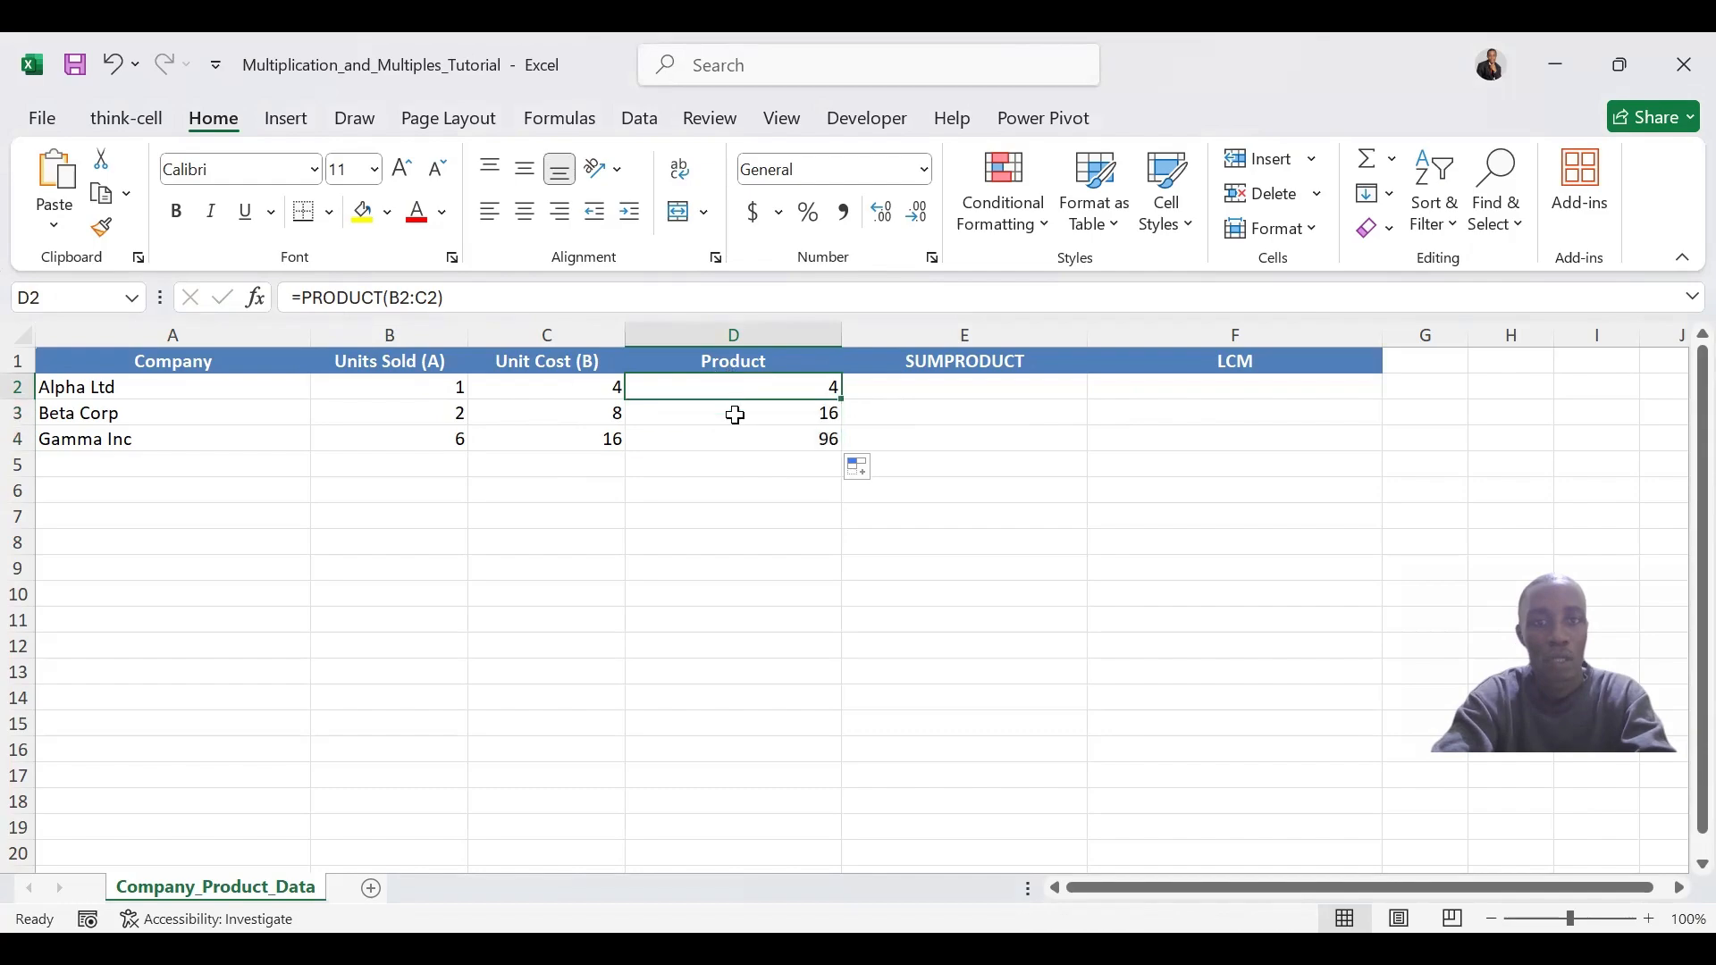
click(735, 415)
click(738, 445)
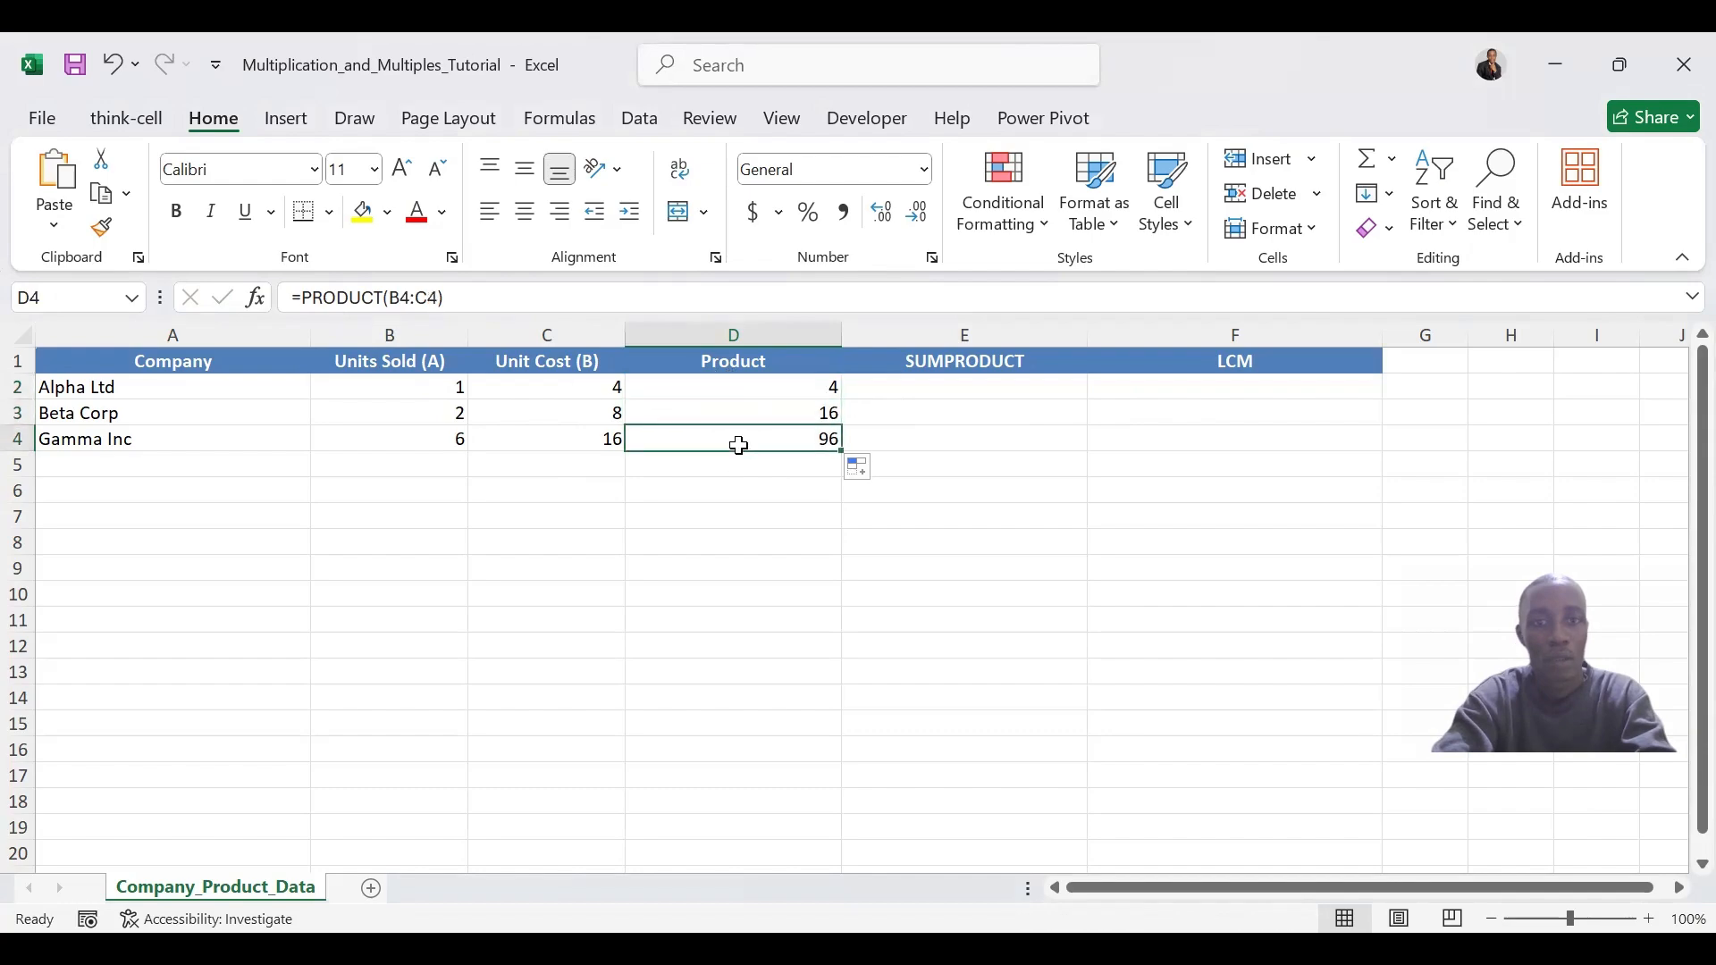
Enter =SUMPRODUCT(B2:B4,C2:C4) in E2 to sum the products of units sold and unit cost.
click(945, 383)
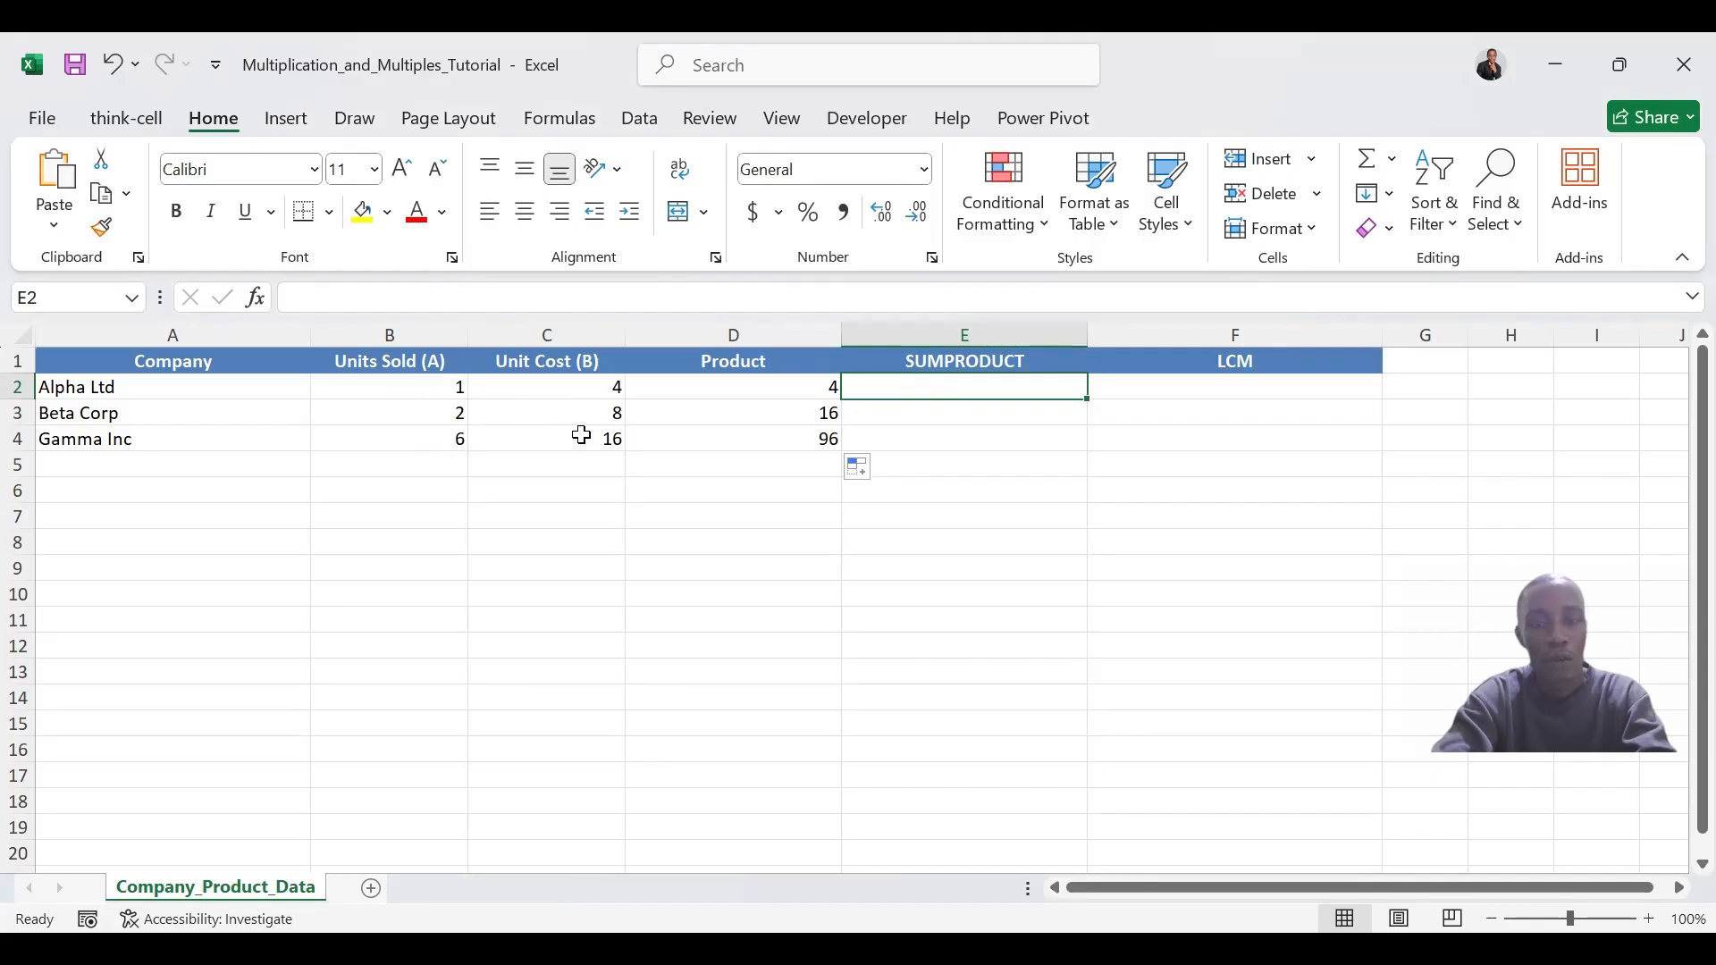
text(=)
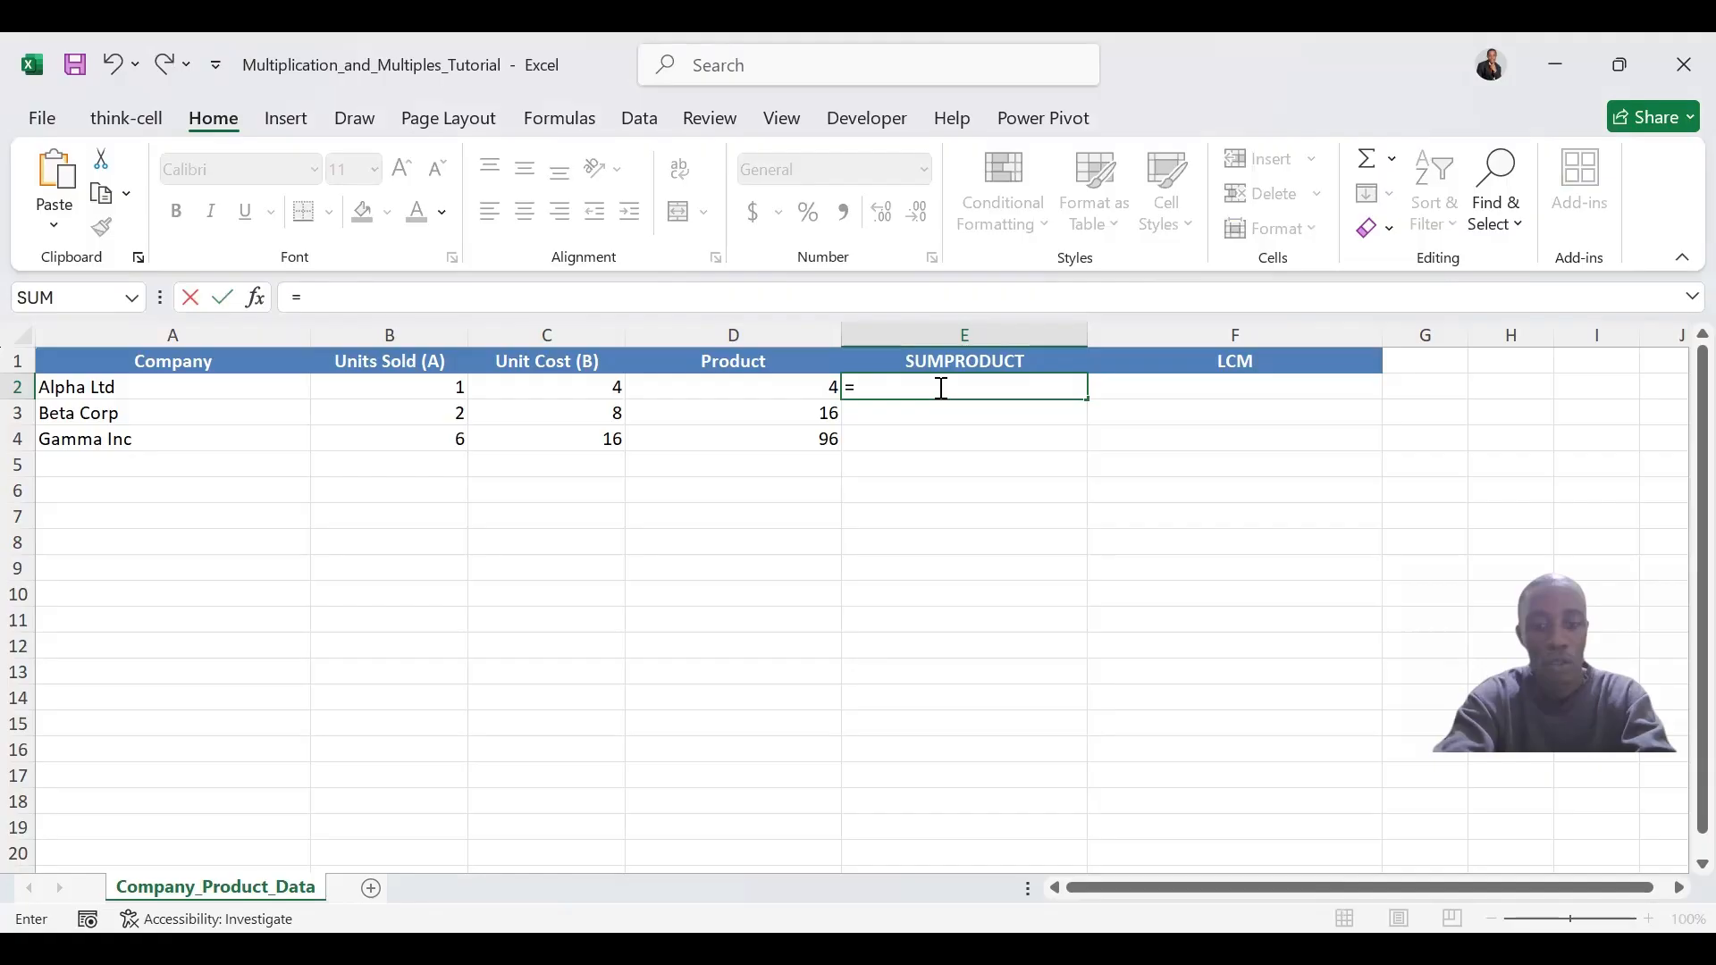
text(sumprod)
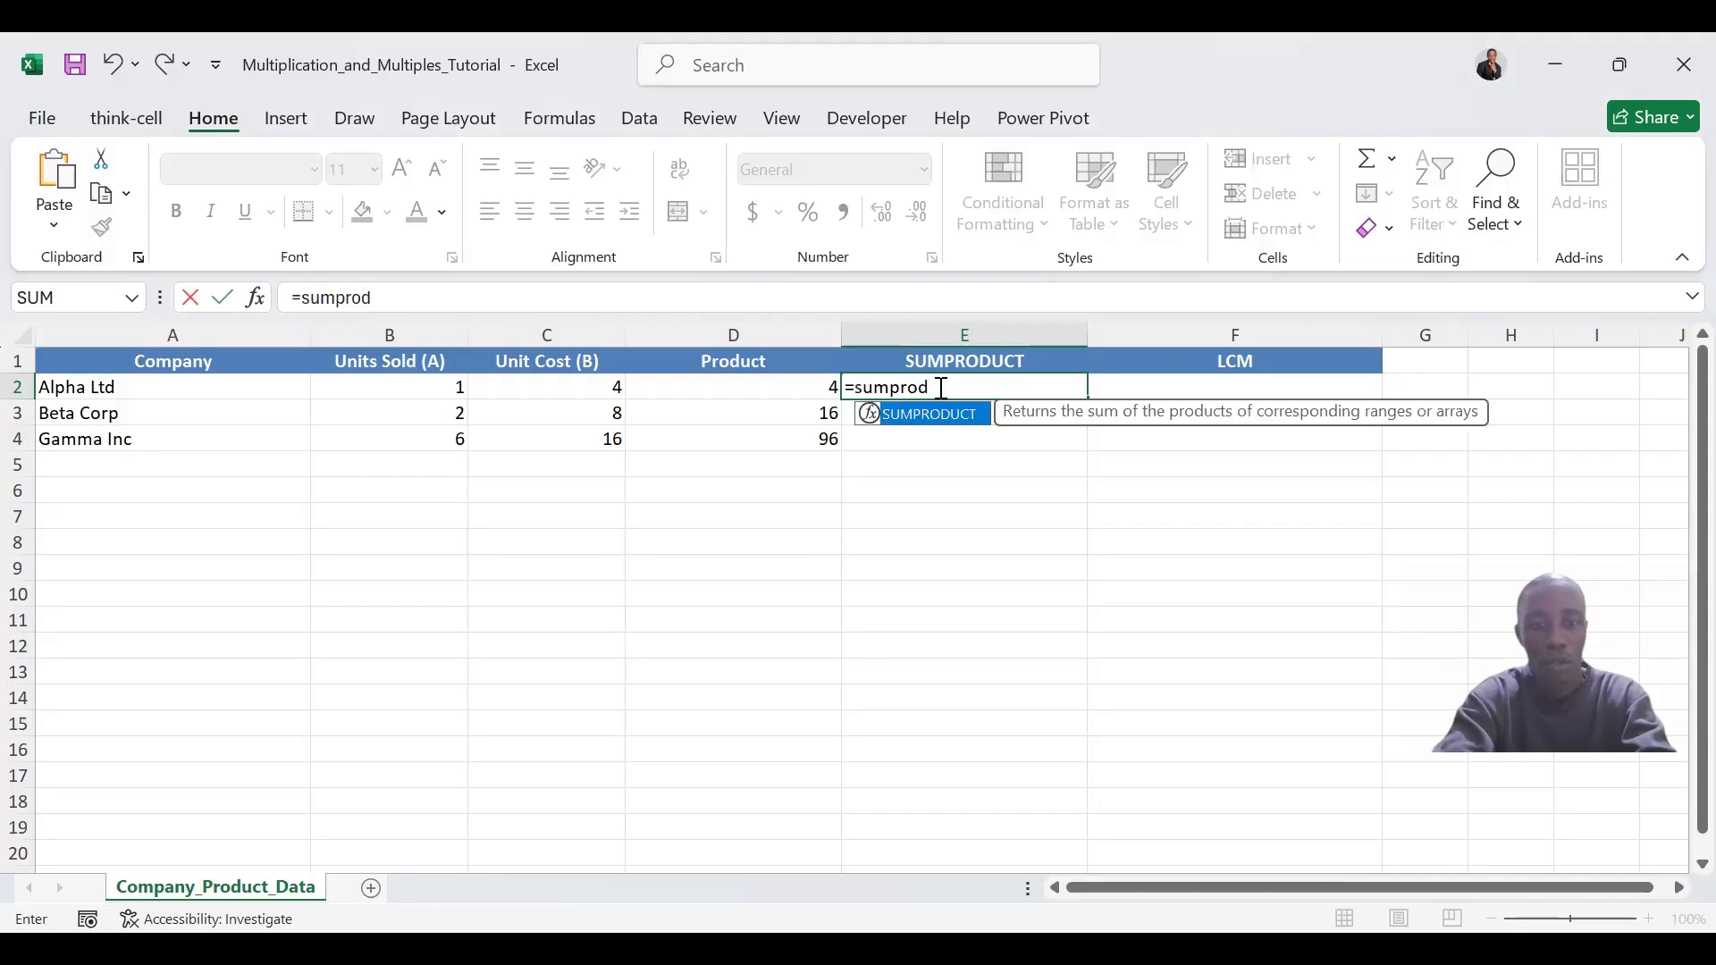
key(Tab)
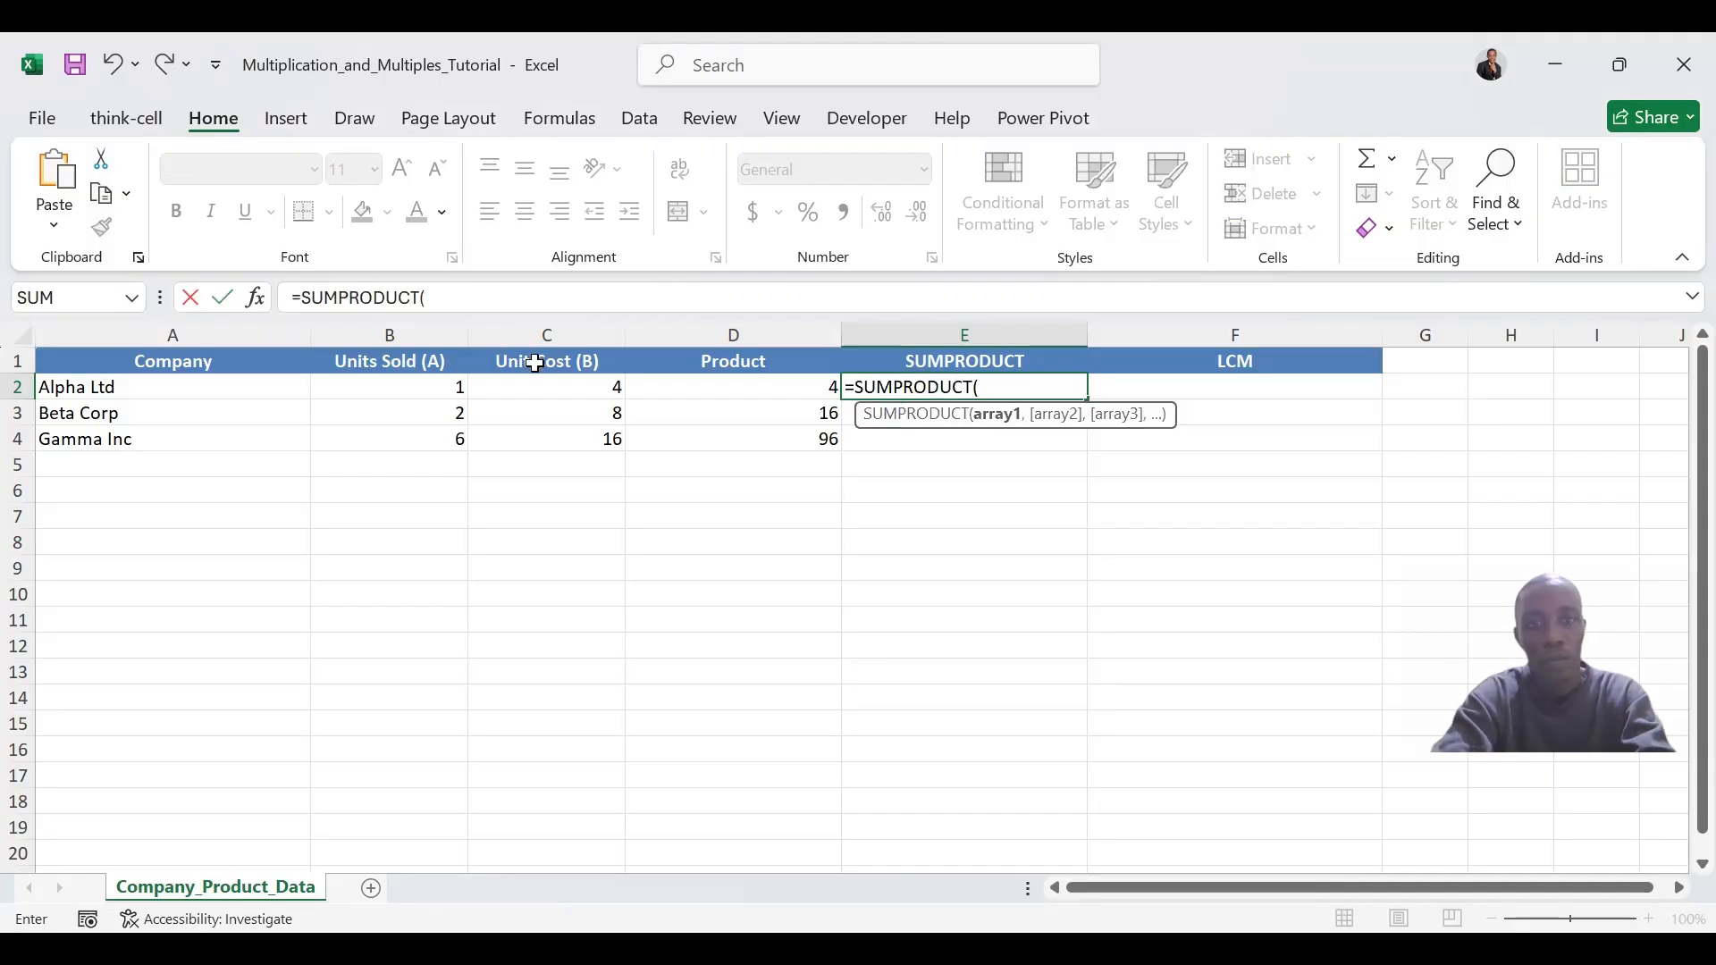
drag(437, 389, 437, 435)
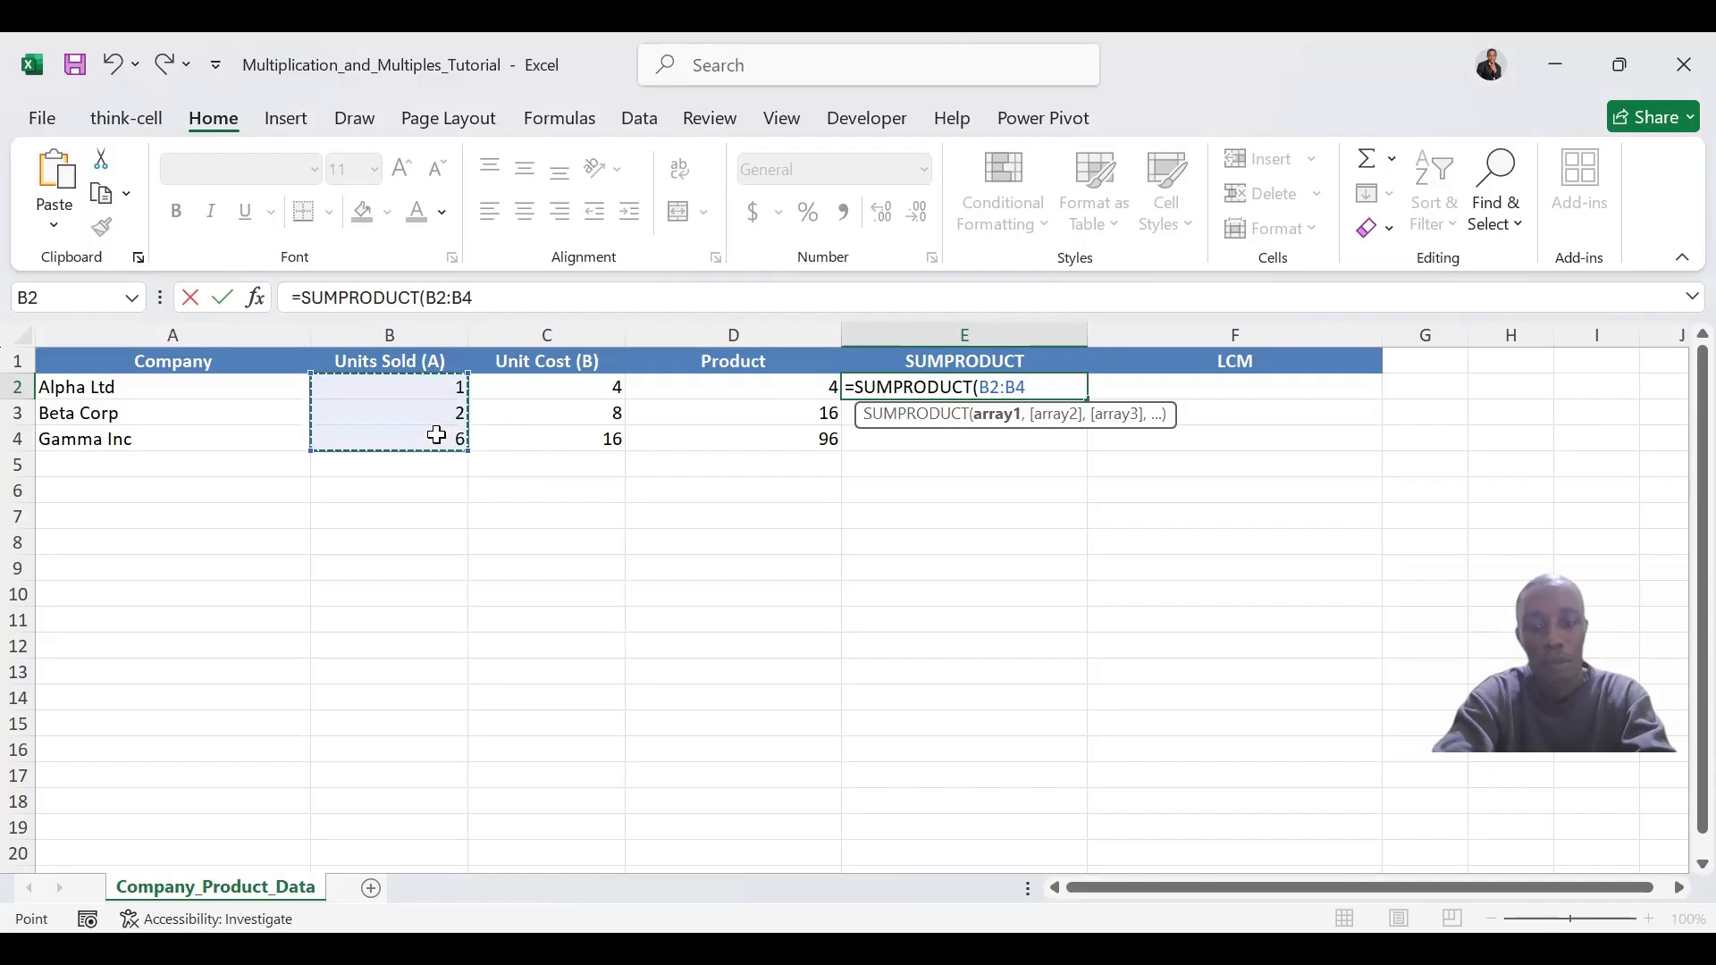
text(,)
click(550, 382)
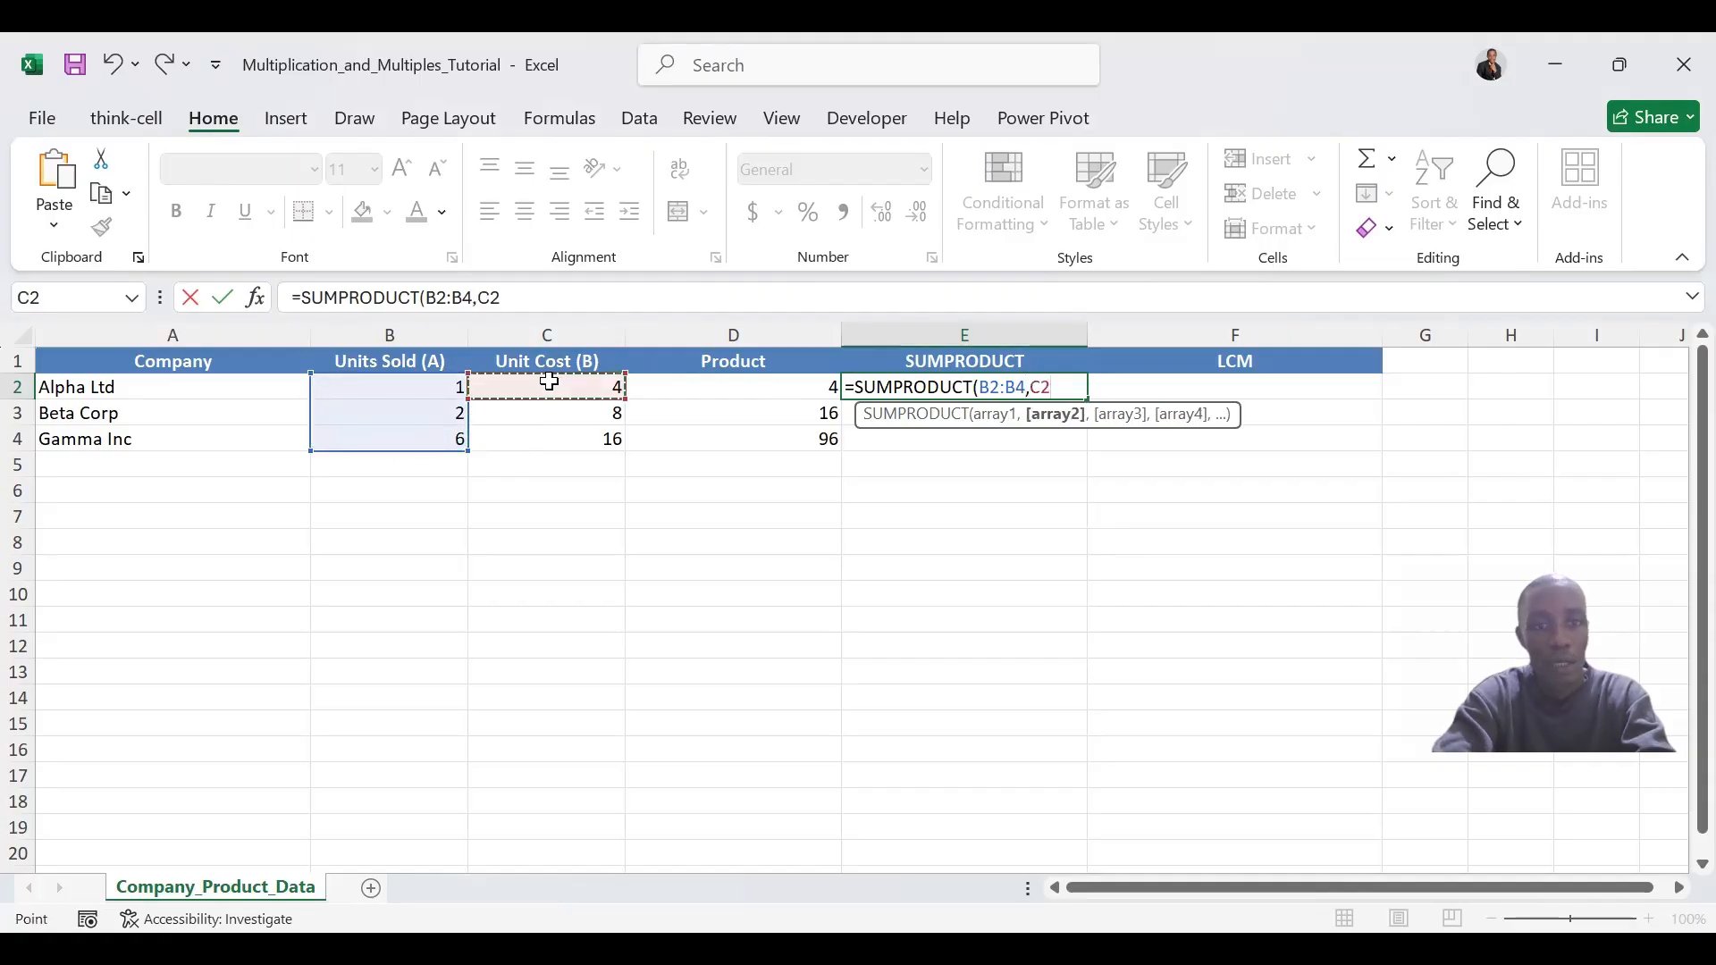
drag(549, 383, 553, 441)
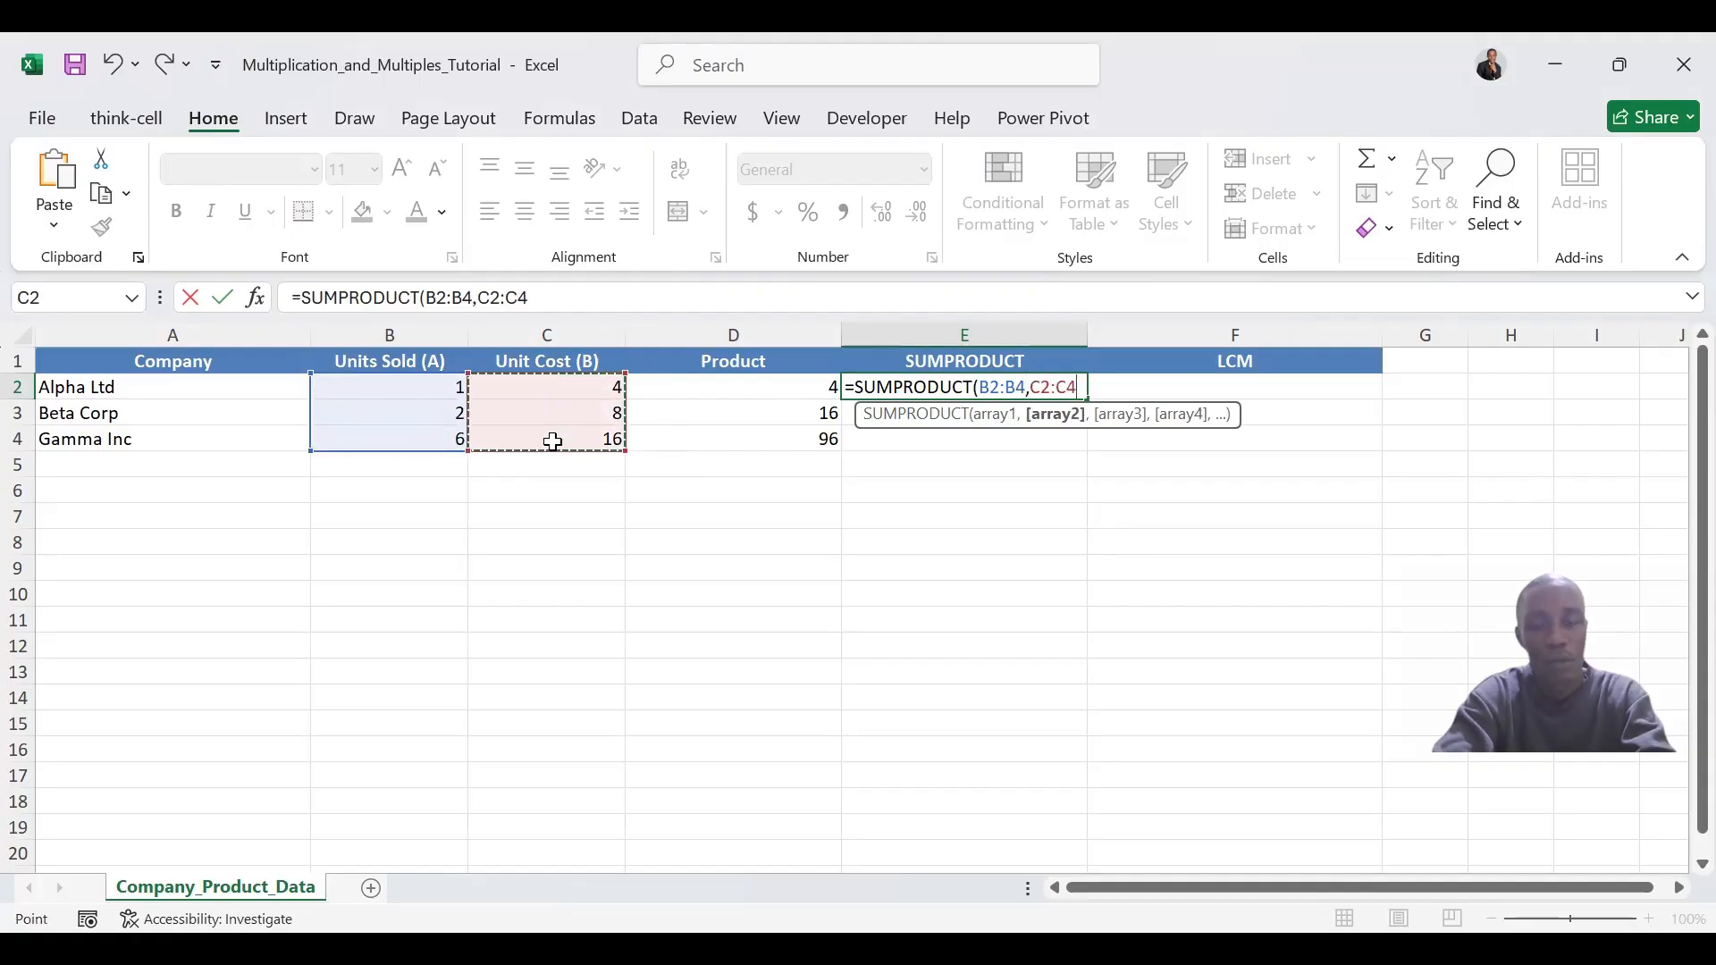
text())
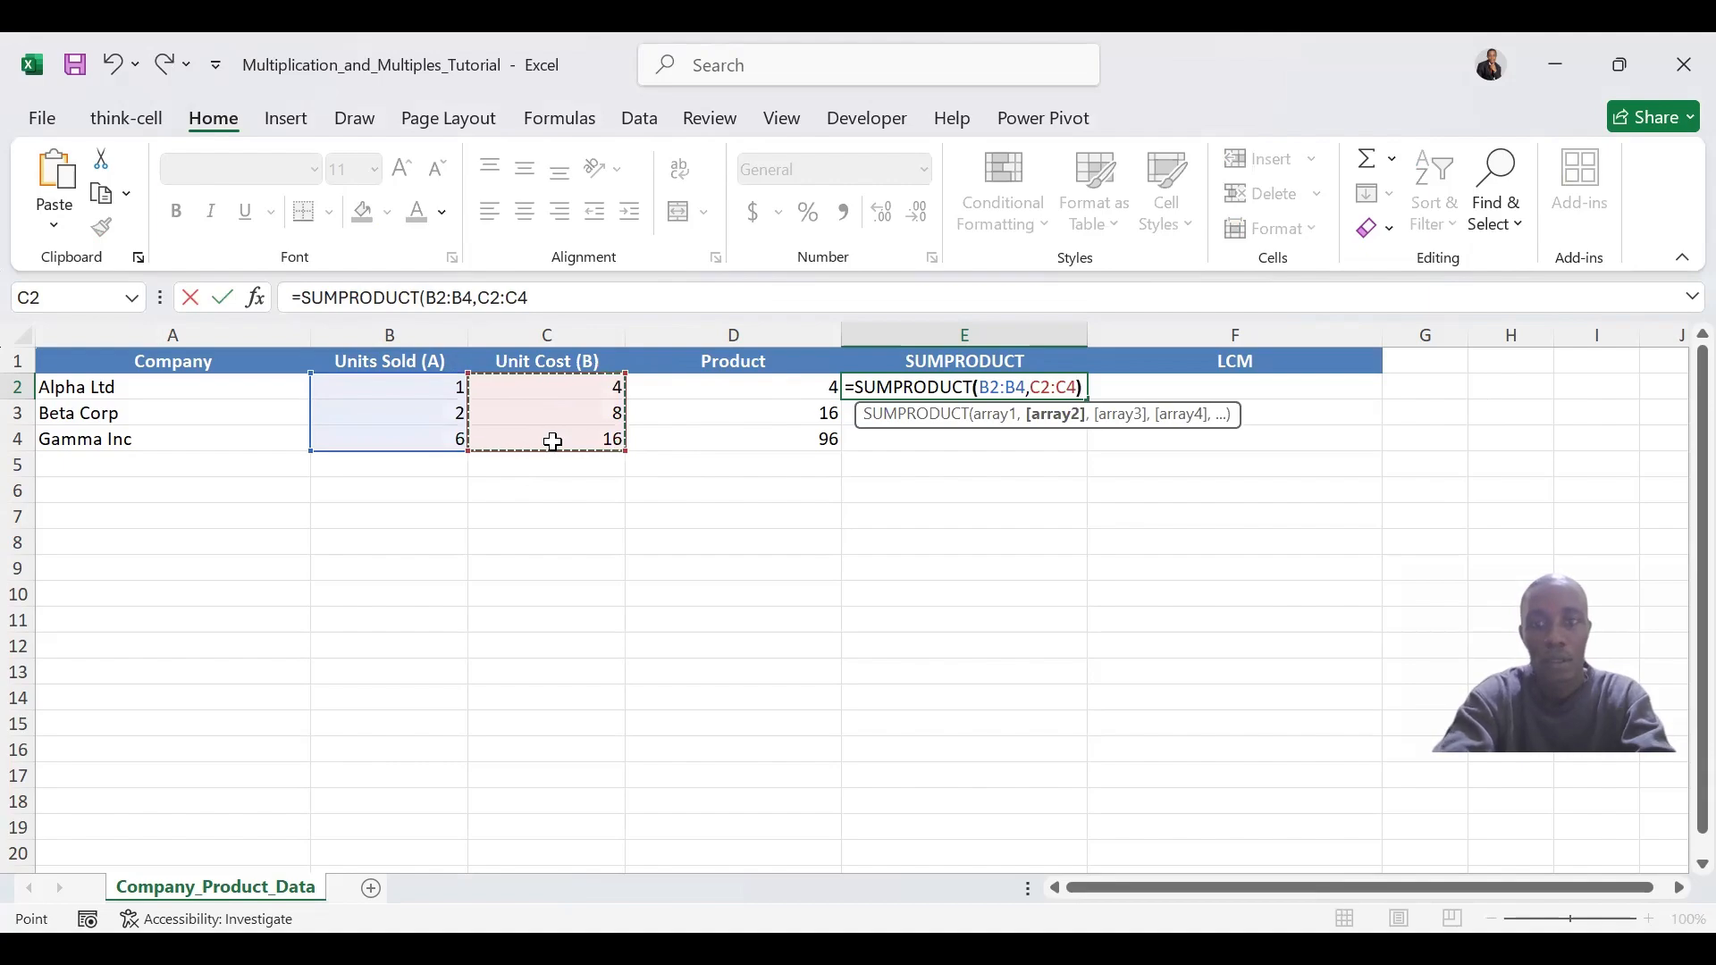
key(ctrl+Return)
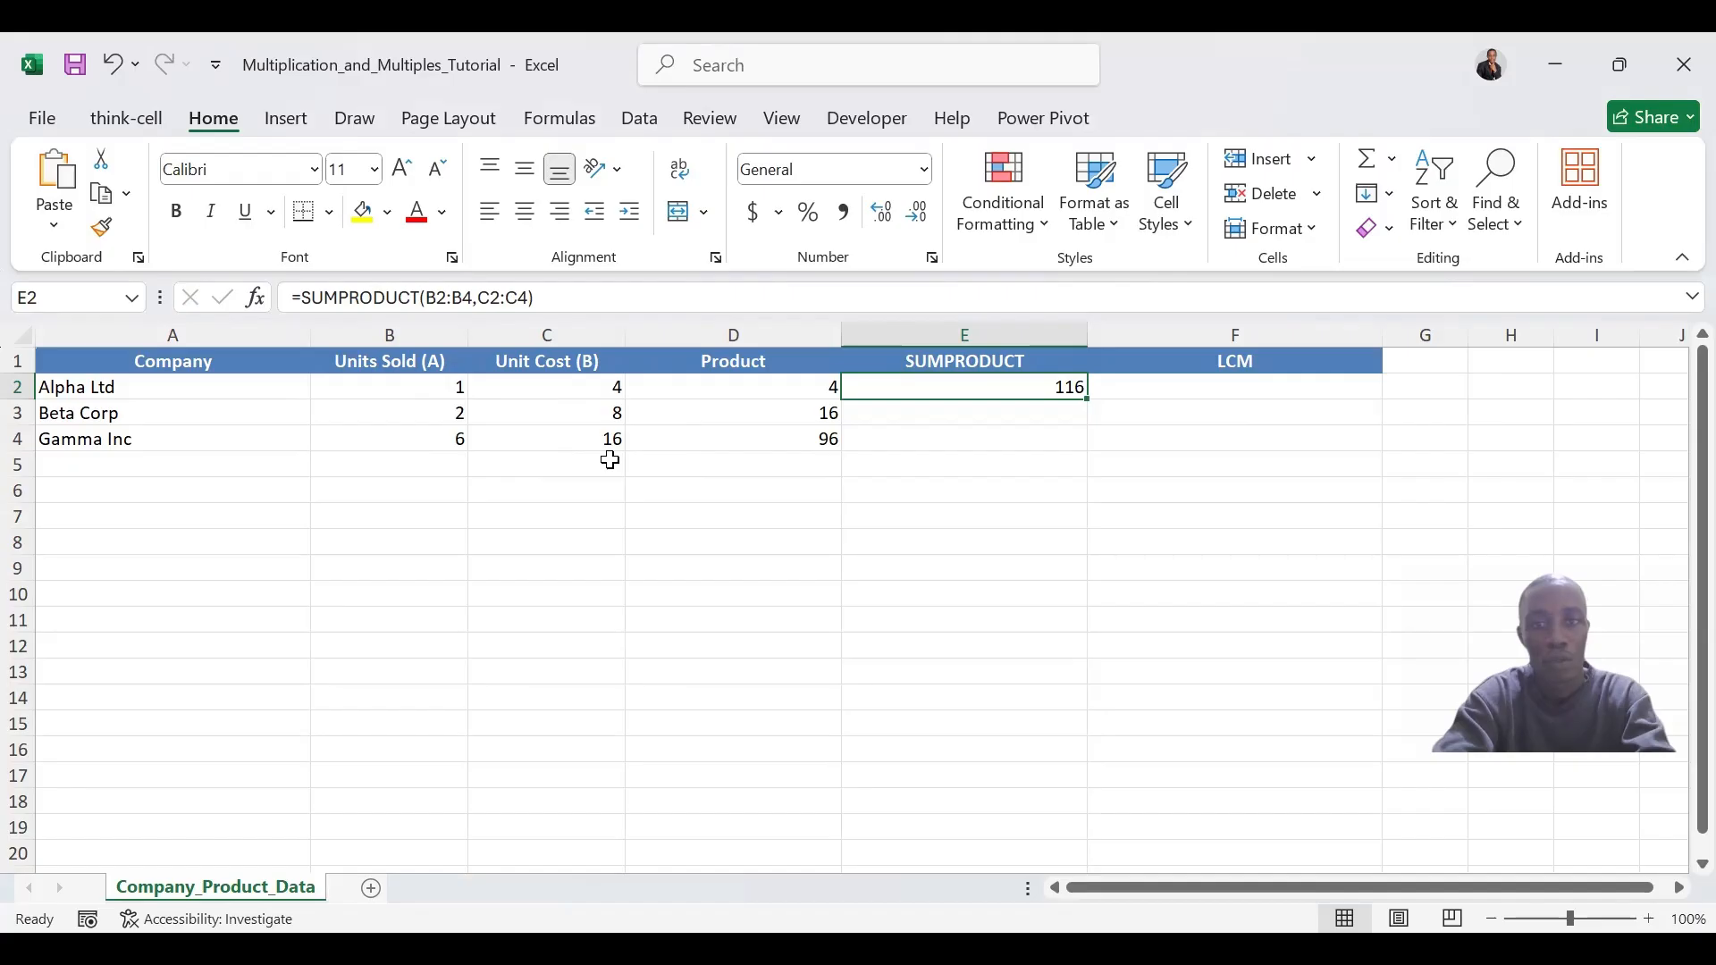
click(969, 415)
click(966, 387)
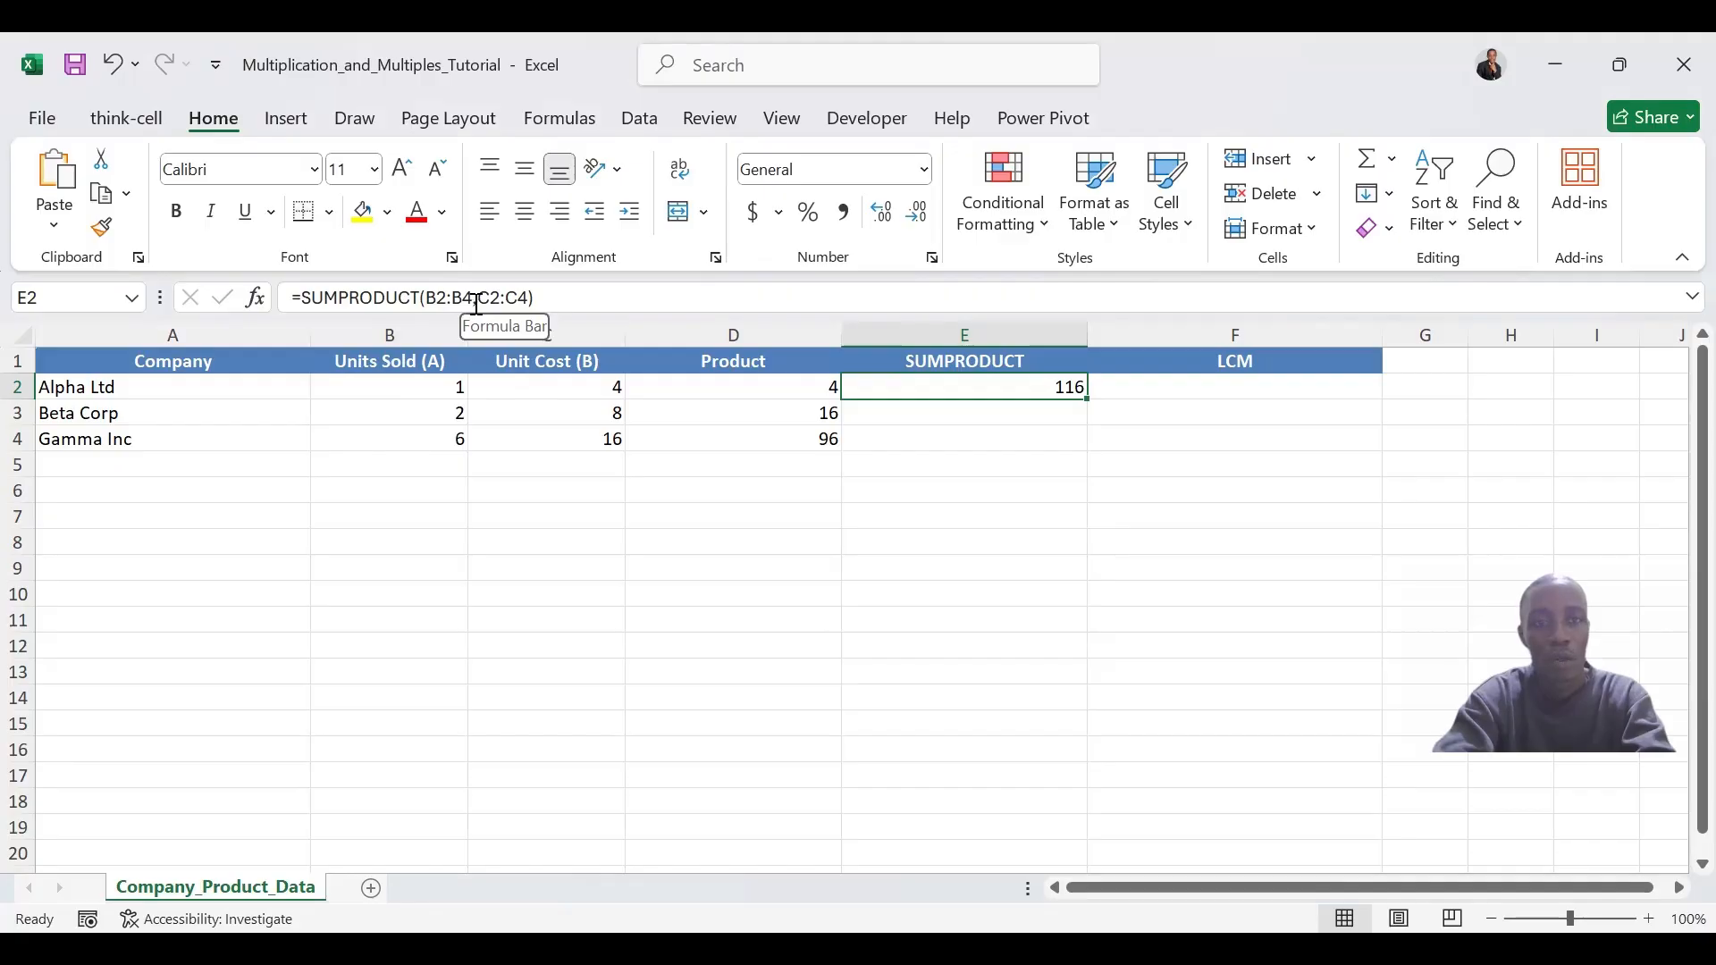
Enter =SUMPRODUCT(B2:B4/C2:C4) in E3 to sum the units sold divided by the unit costs.
click(910, 416)
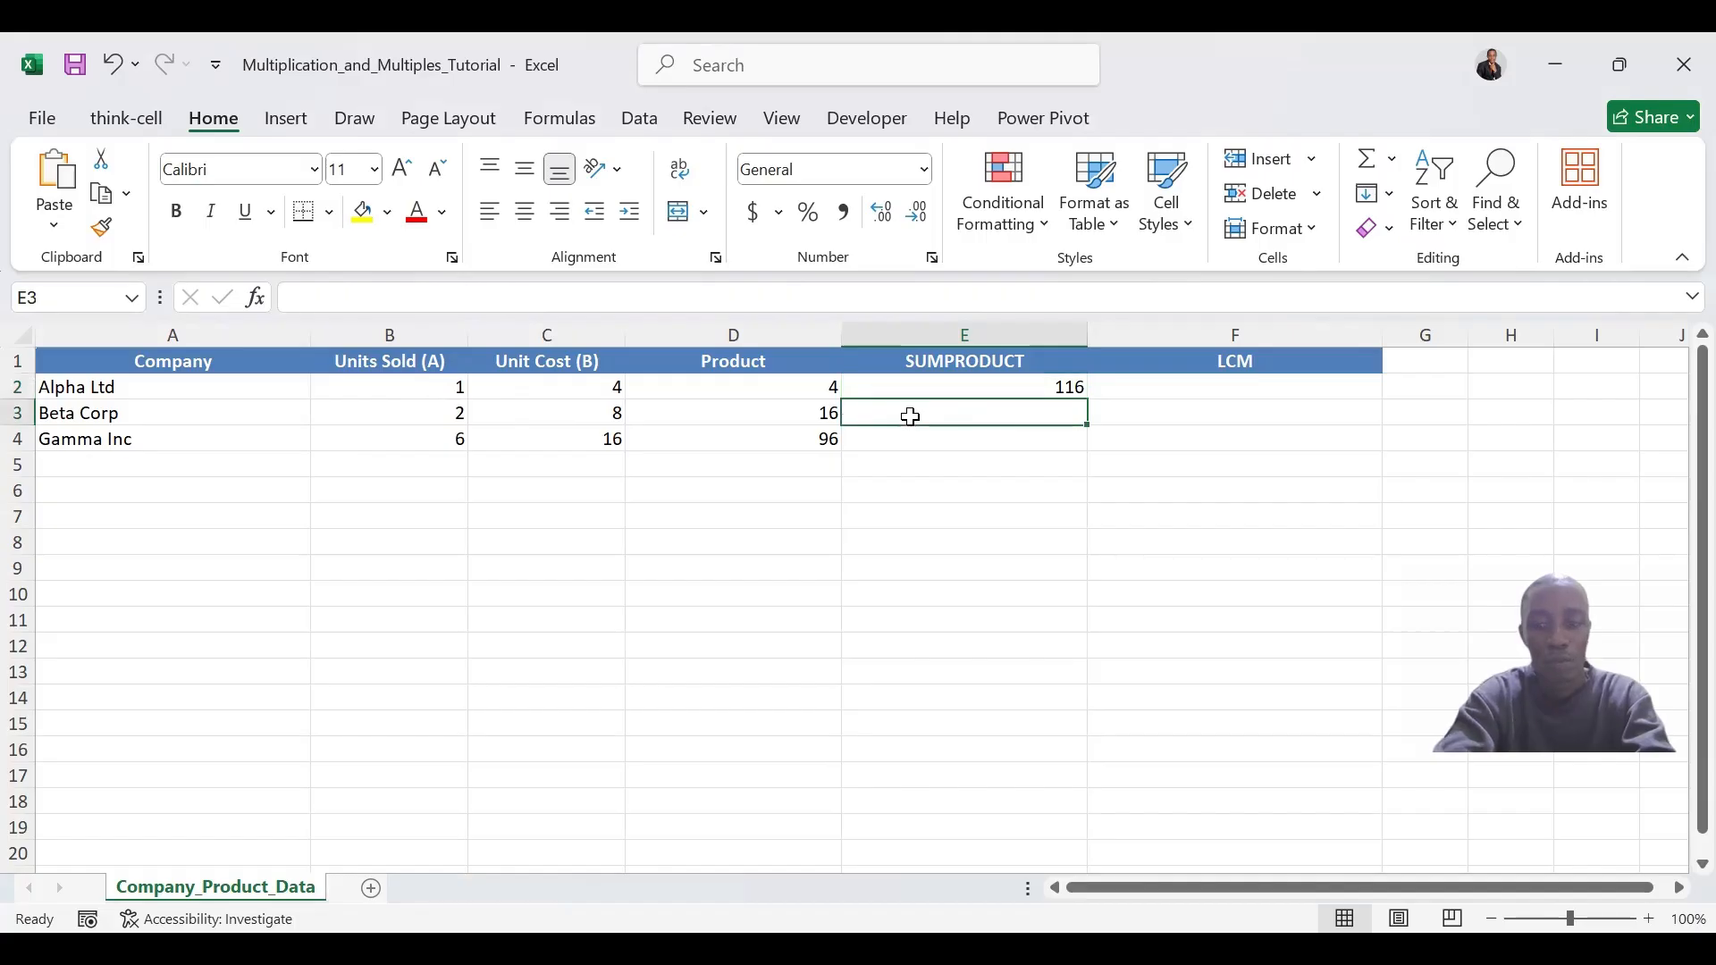
text(=)
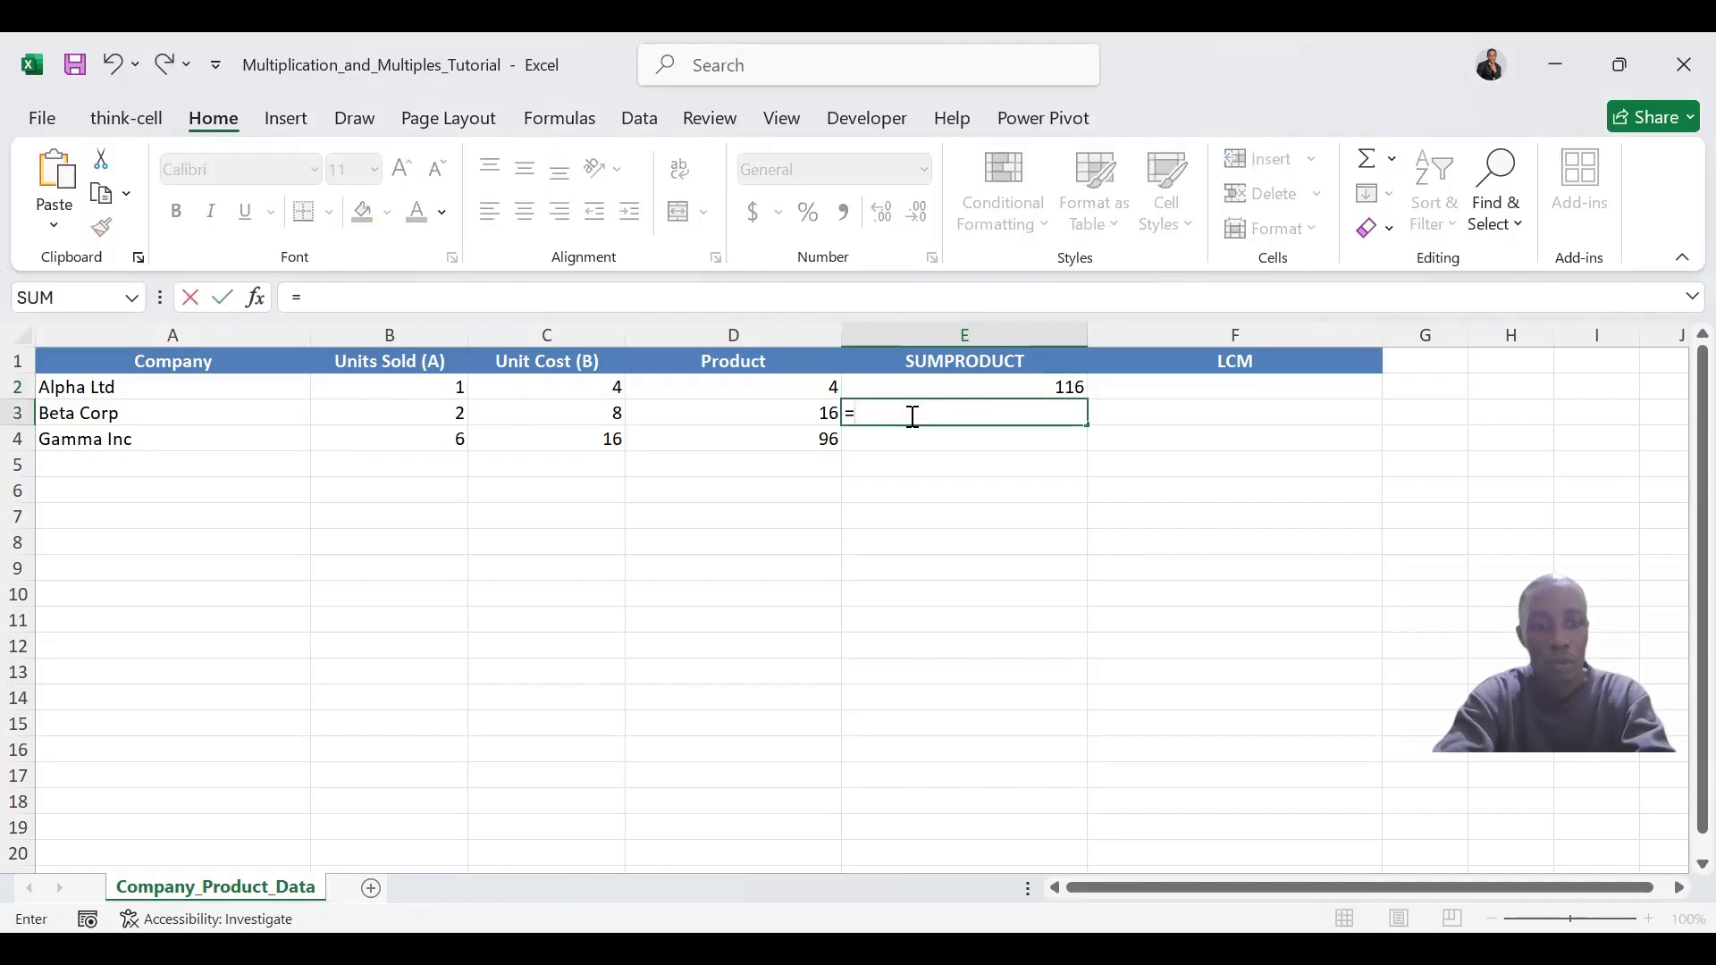
text(SUMPRODUCT)
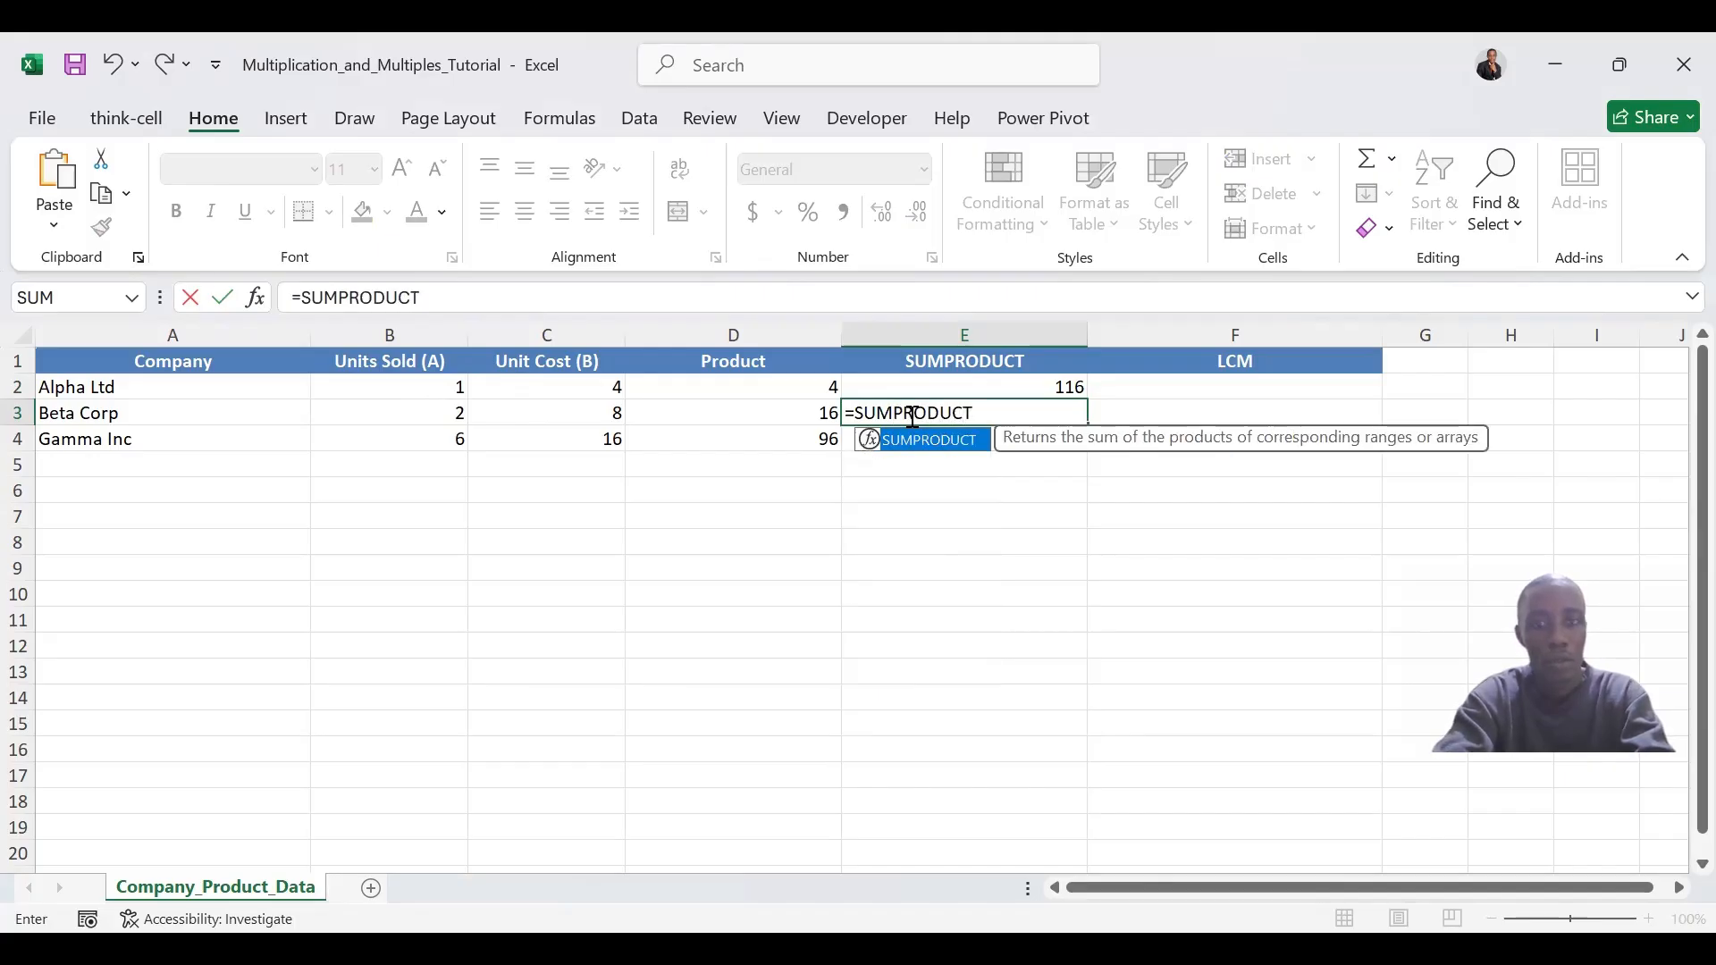
text(()
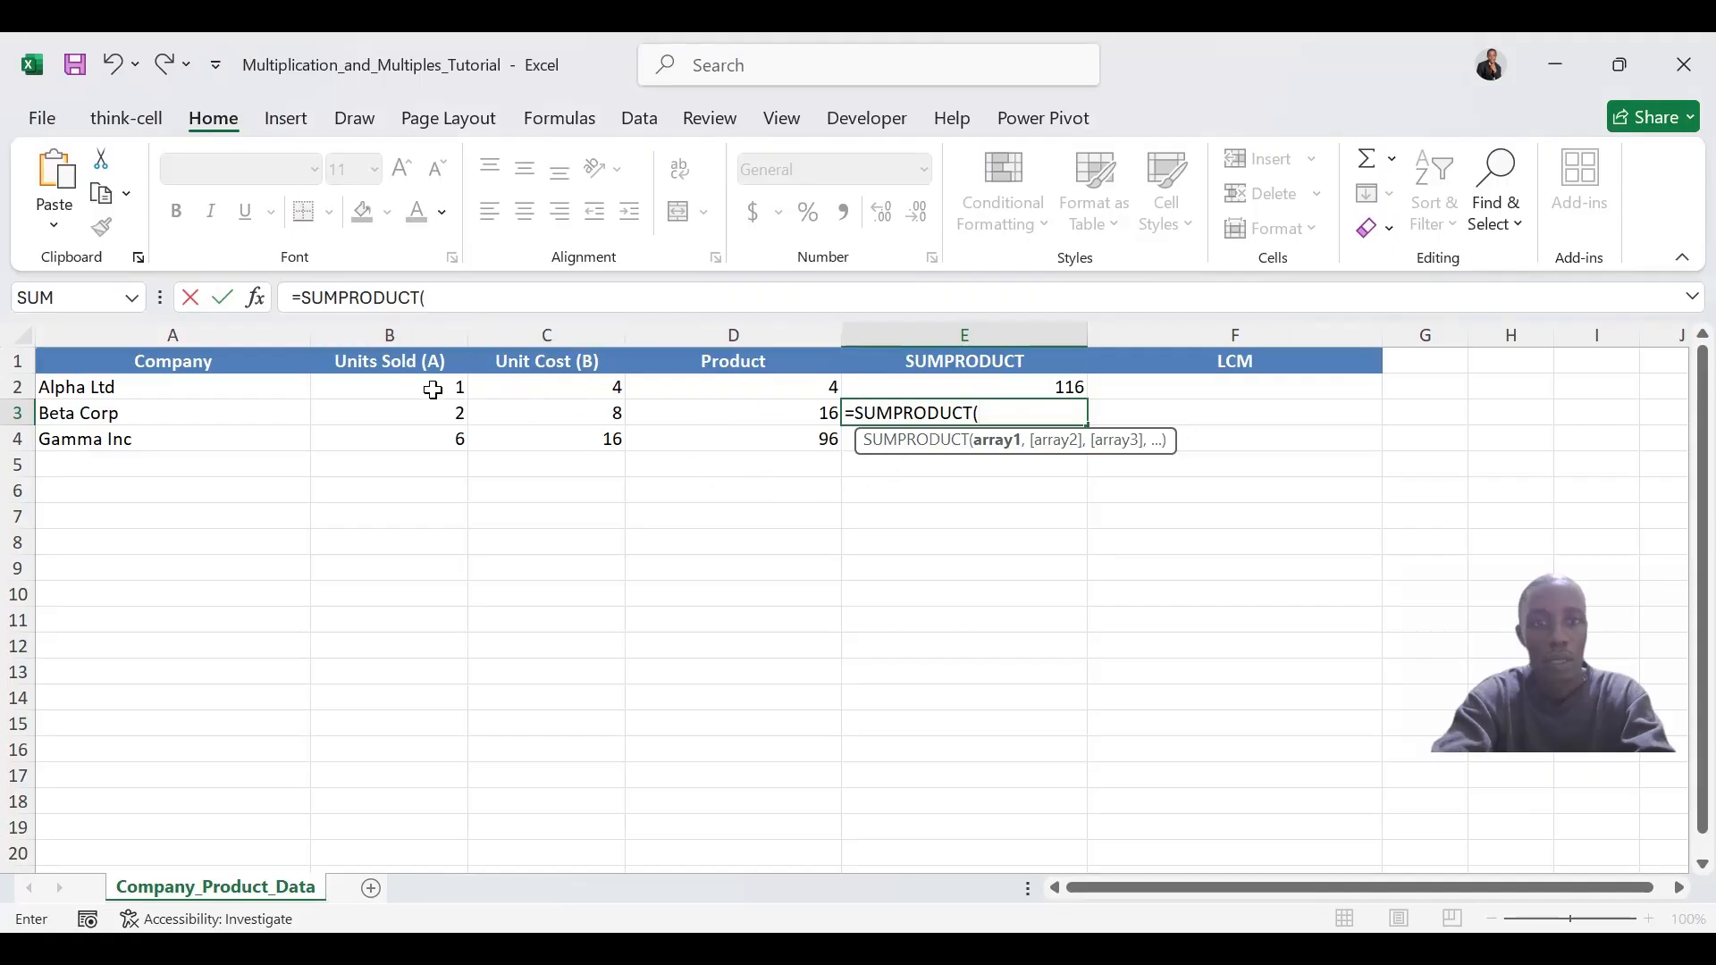
drag(432, 386, 433, 441)
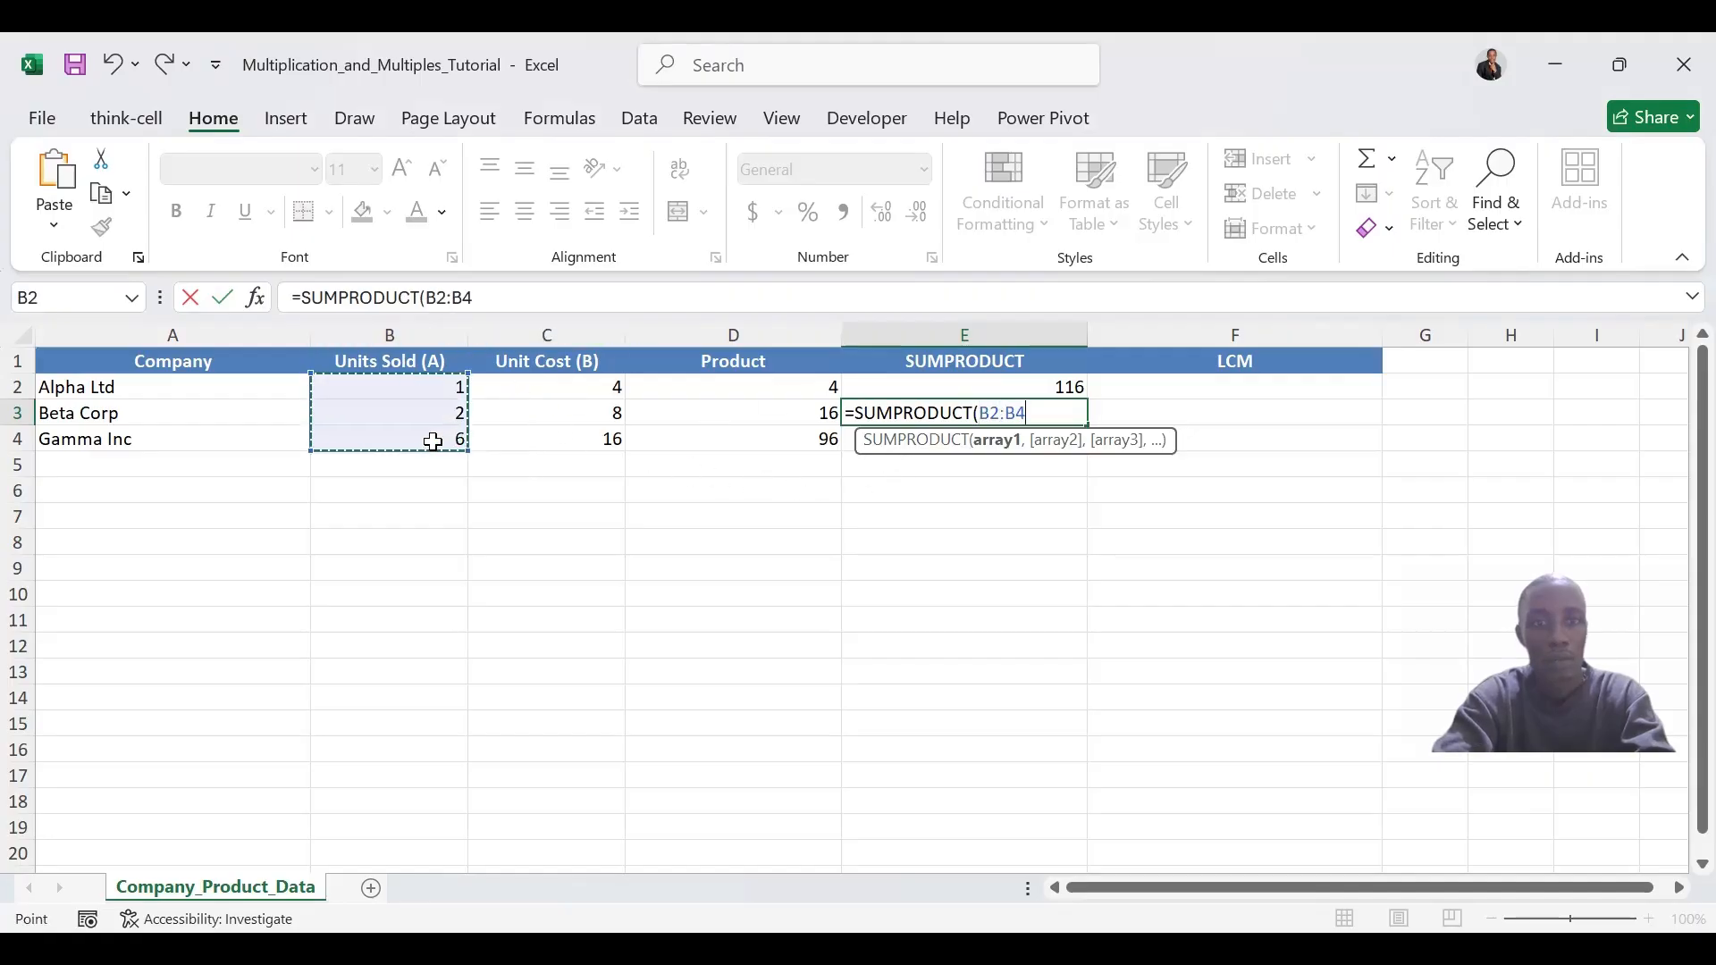
click(484, 300)
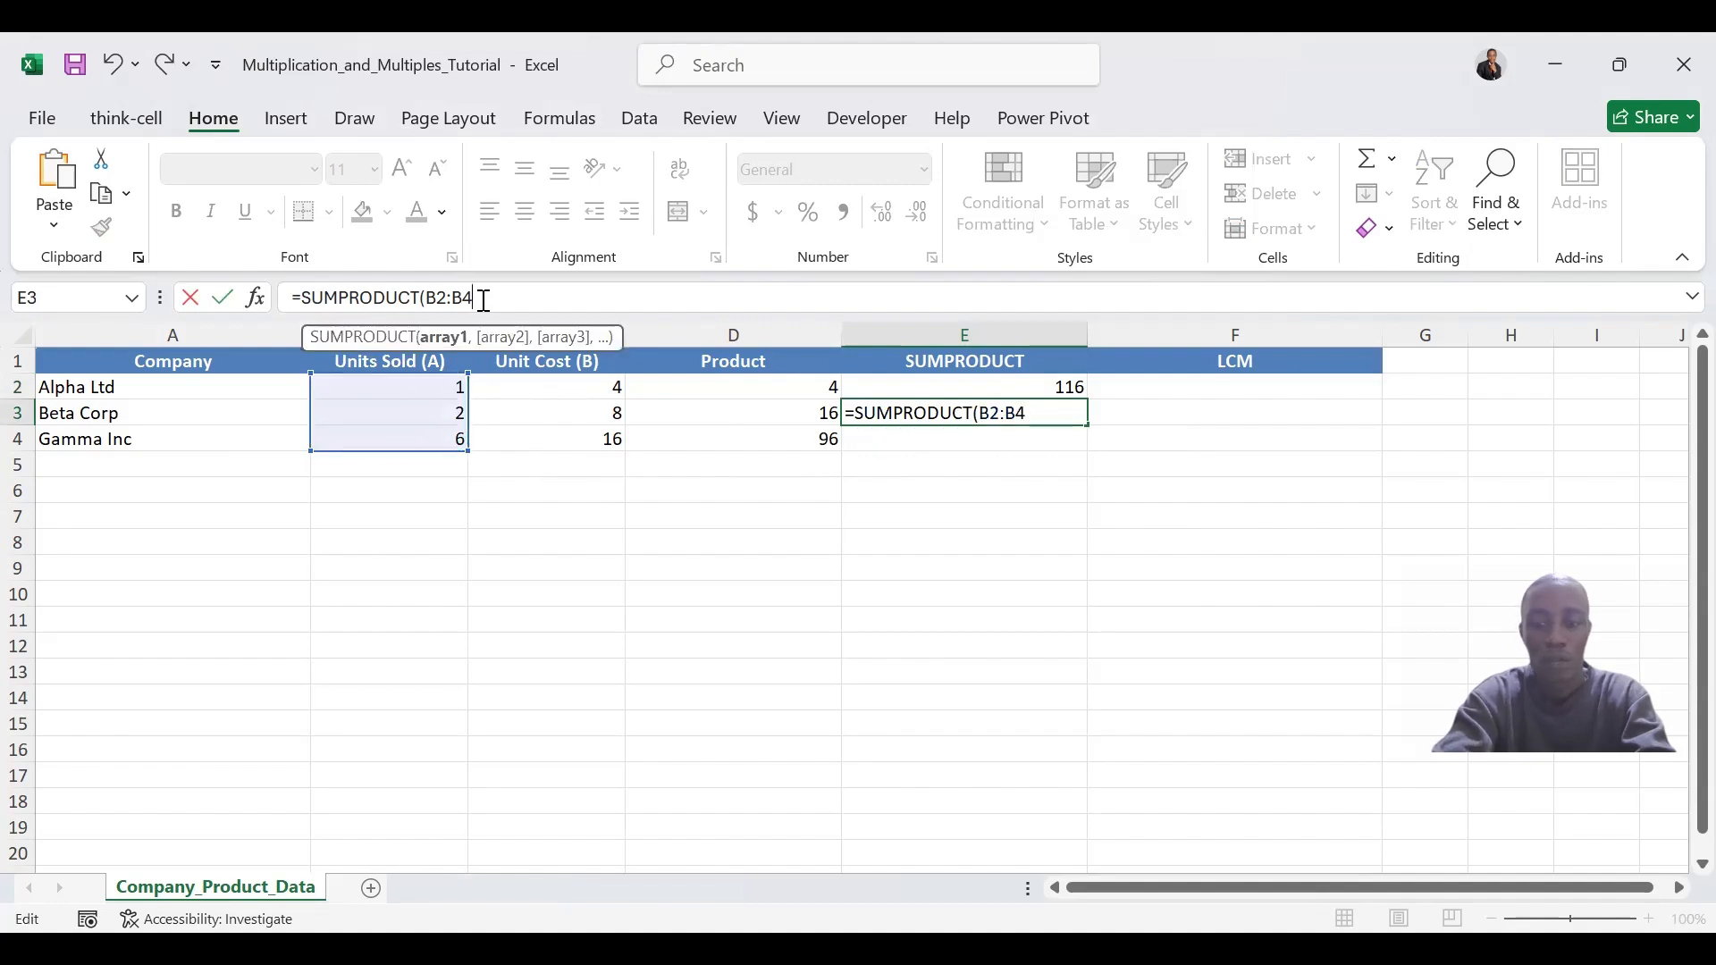
text(/)
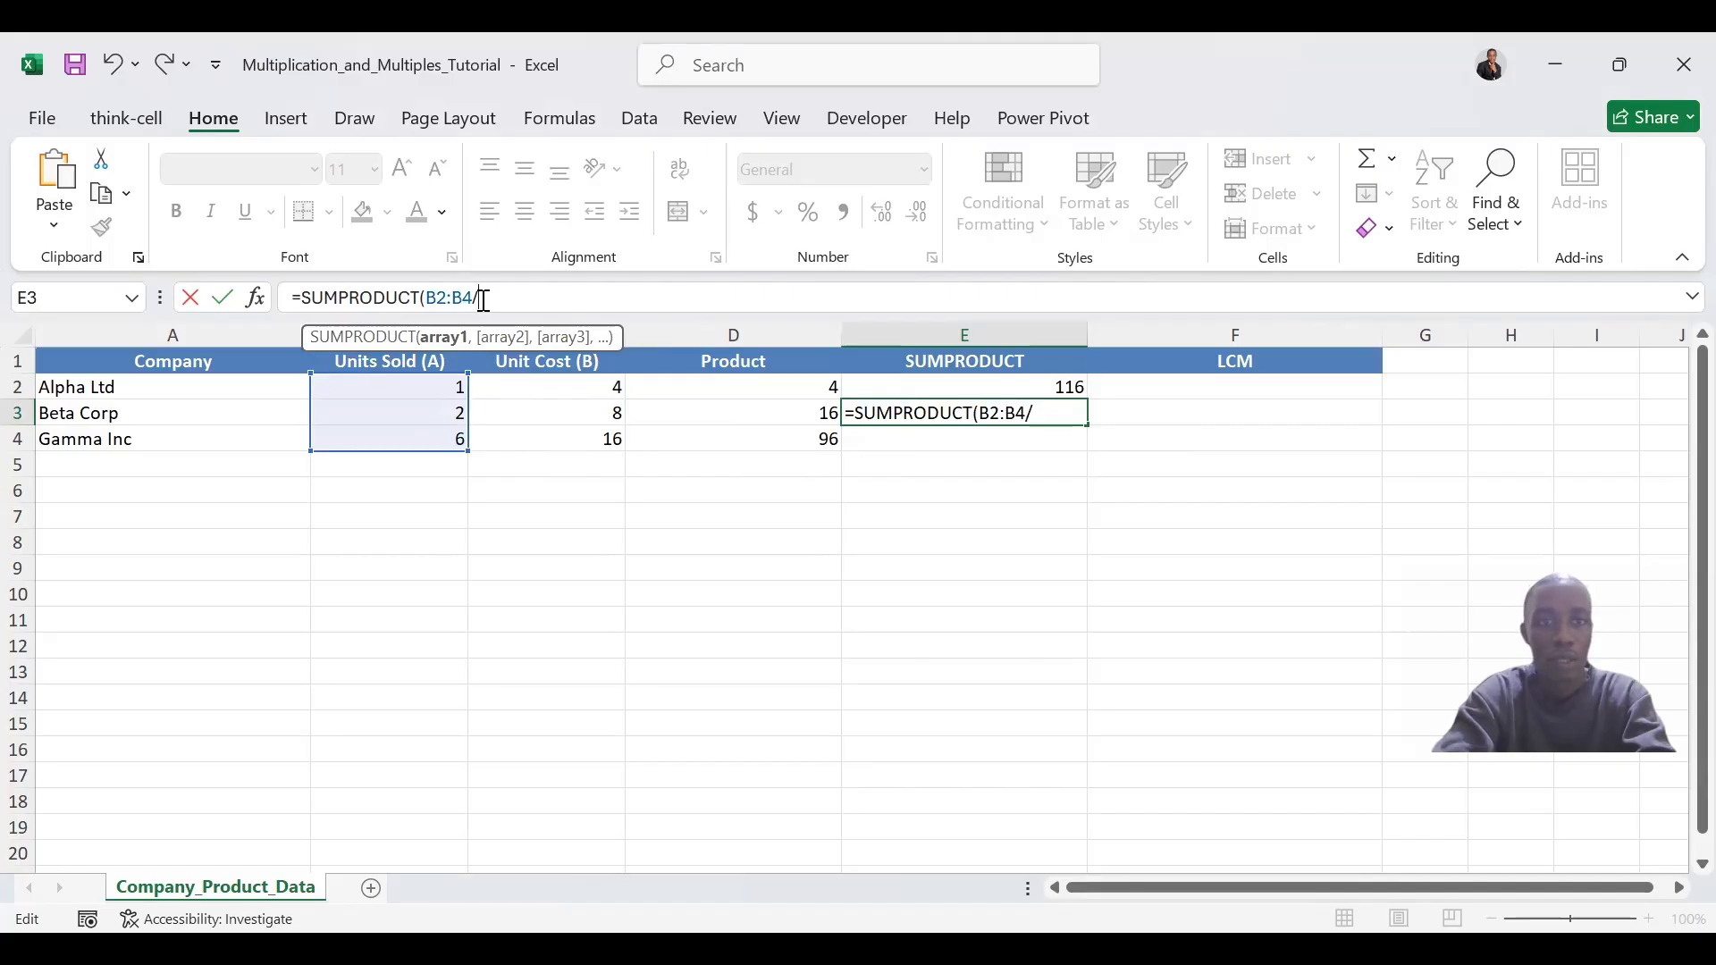
drag(555, 390, 555, 444)
text())
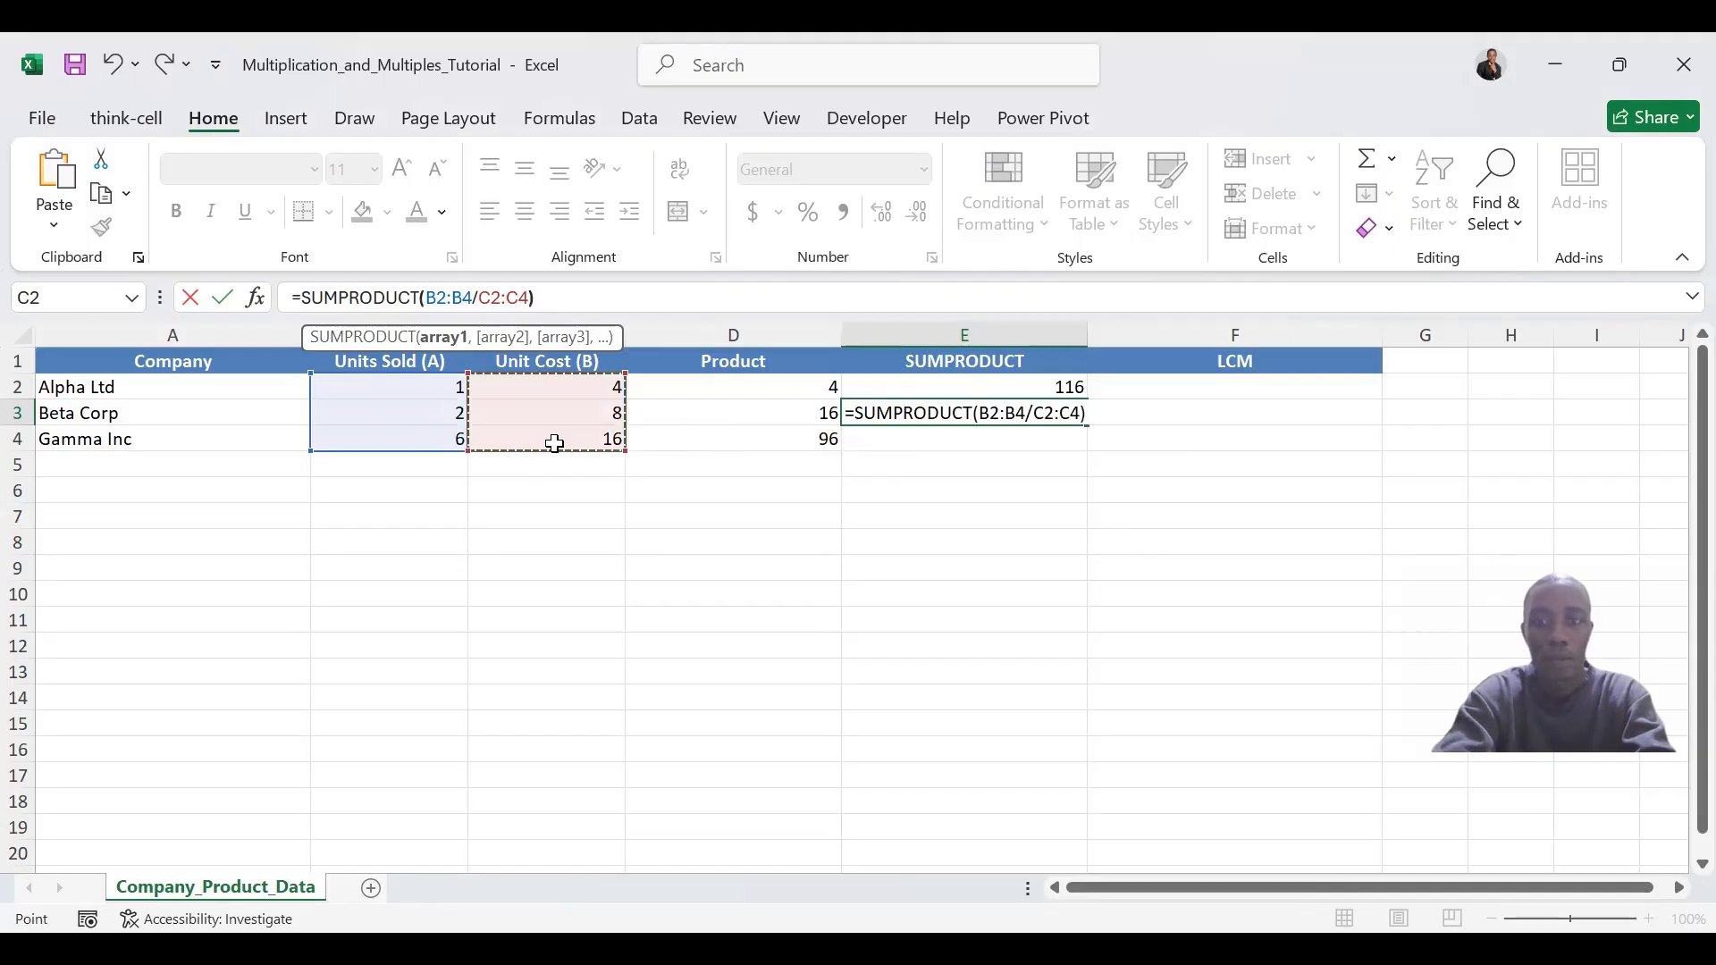
key(ctrl+Return)
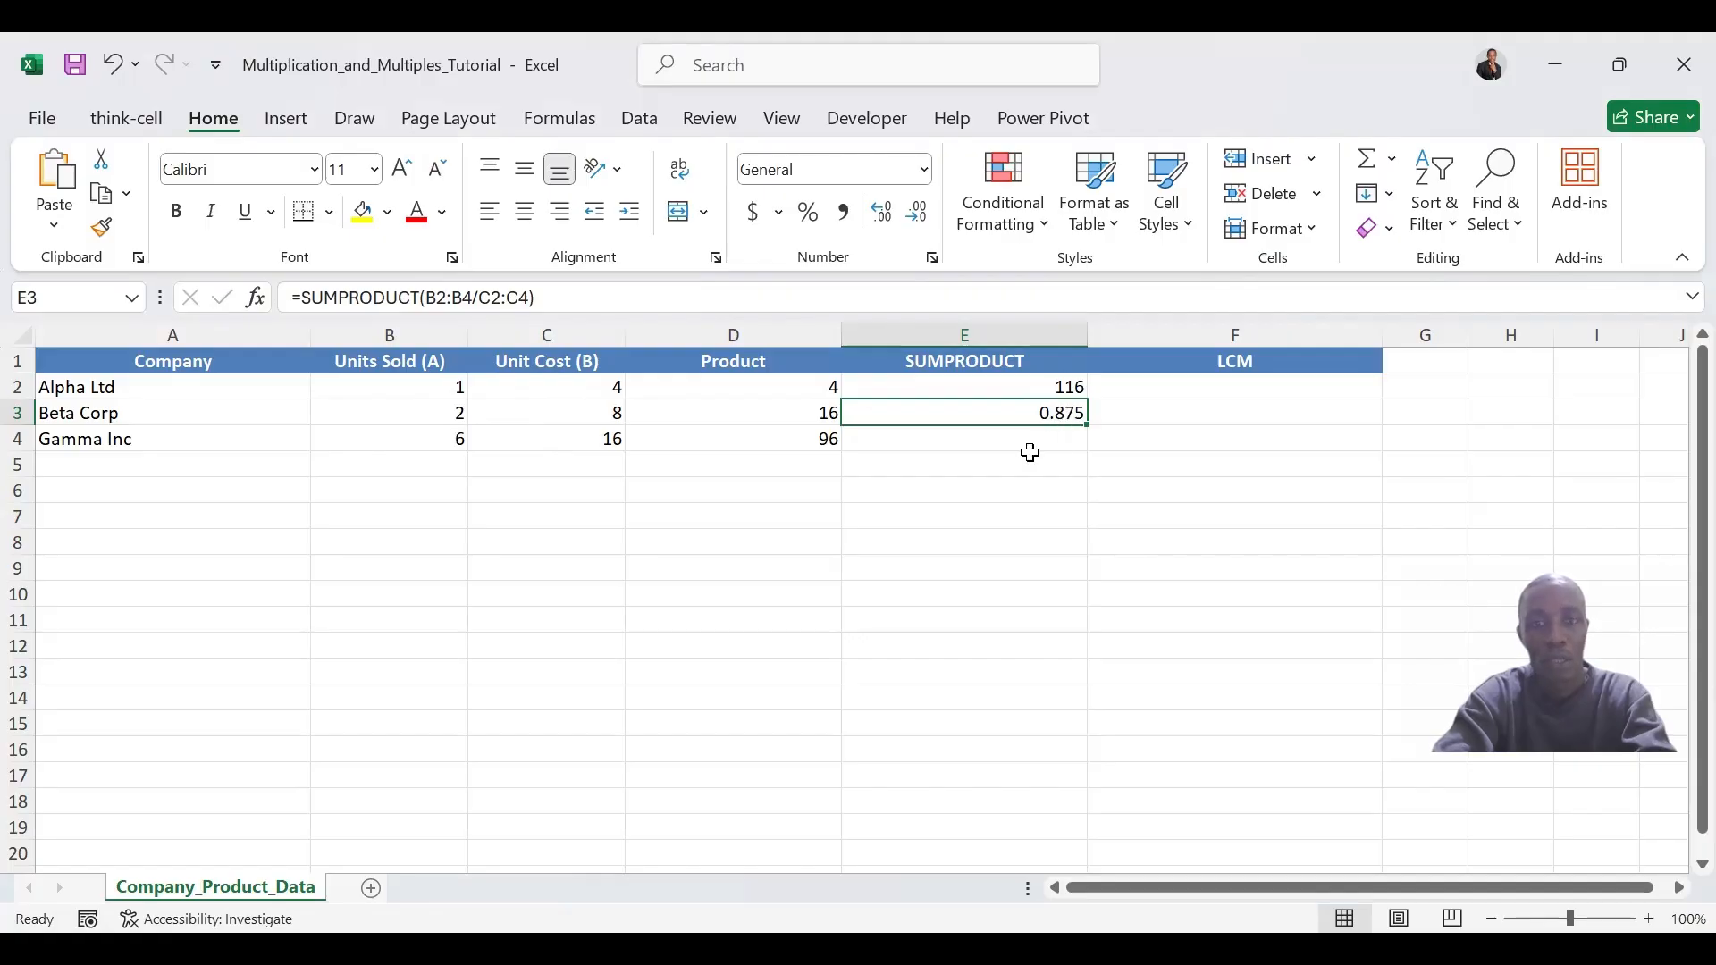
Enter =SUMPRODUCT(B2:B4-C2:C4) in E4 to sum the differences between units sold and unit costs.
click(965, 440)
text(=)
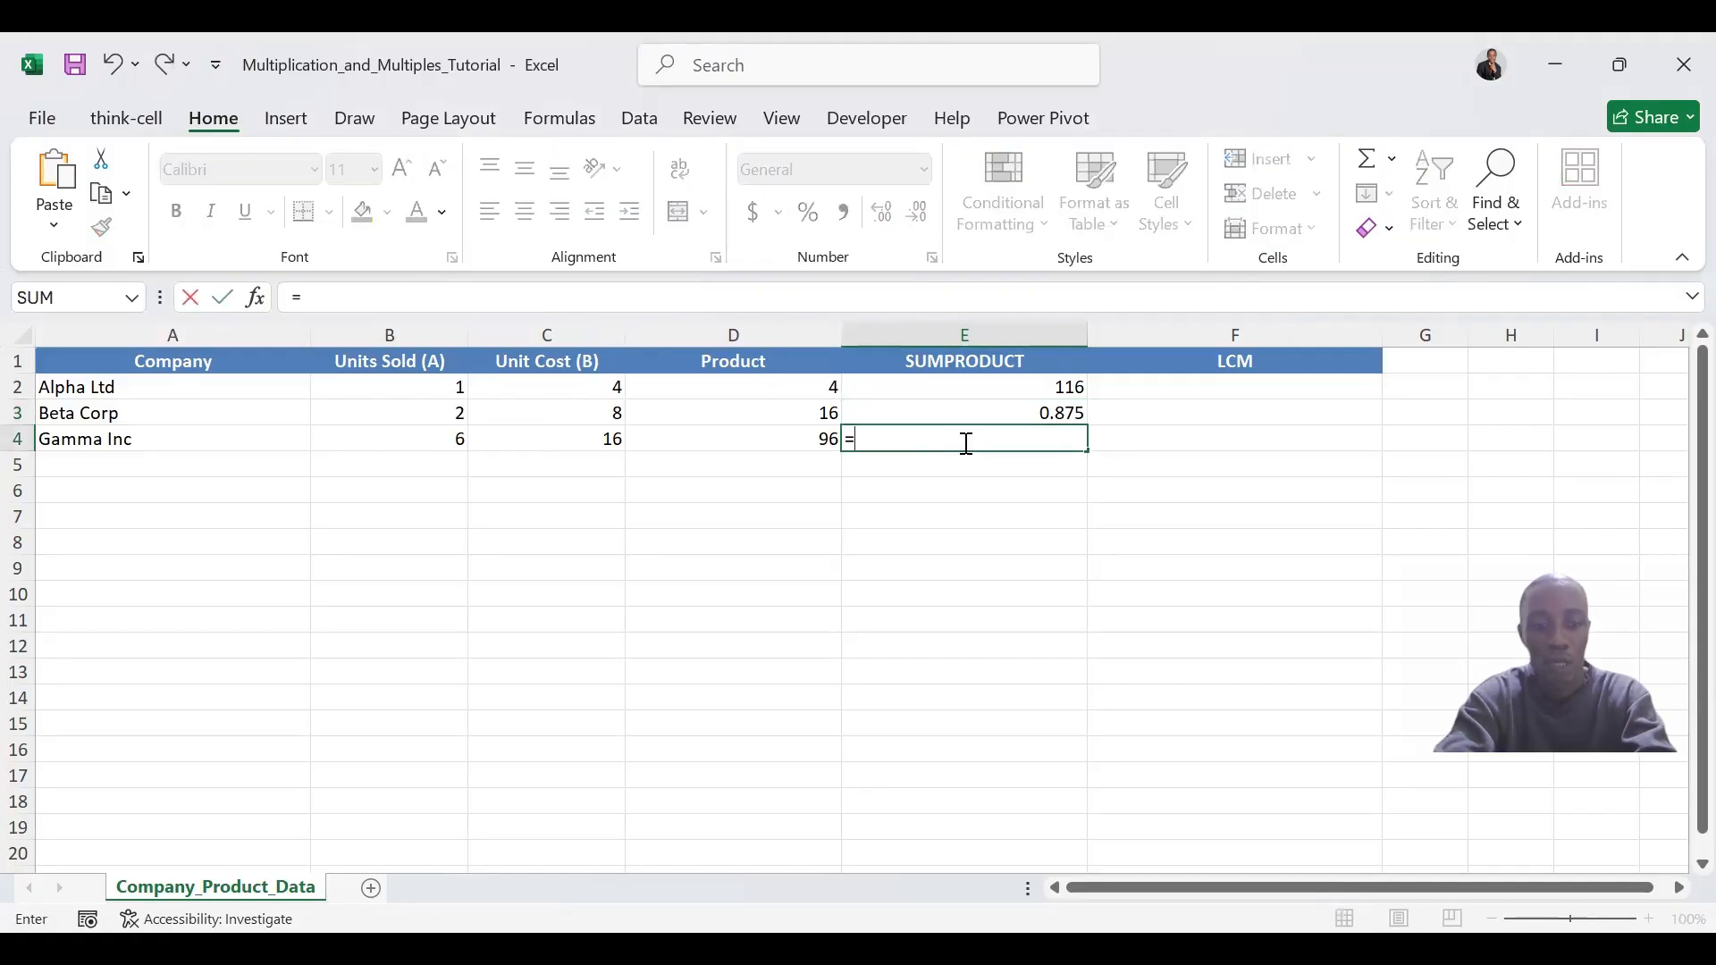
text(SUMPR)
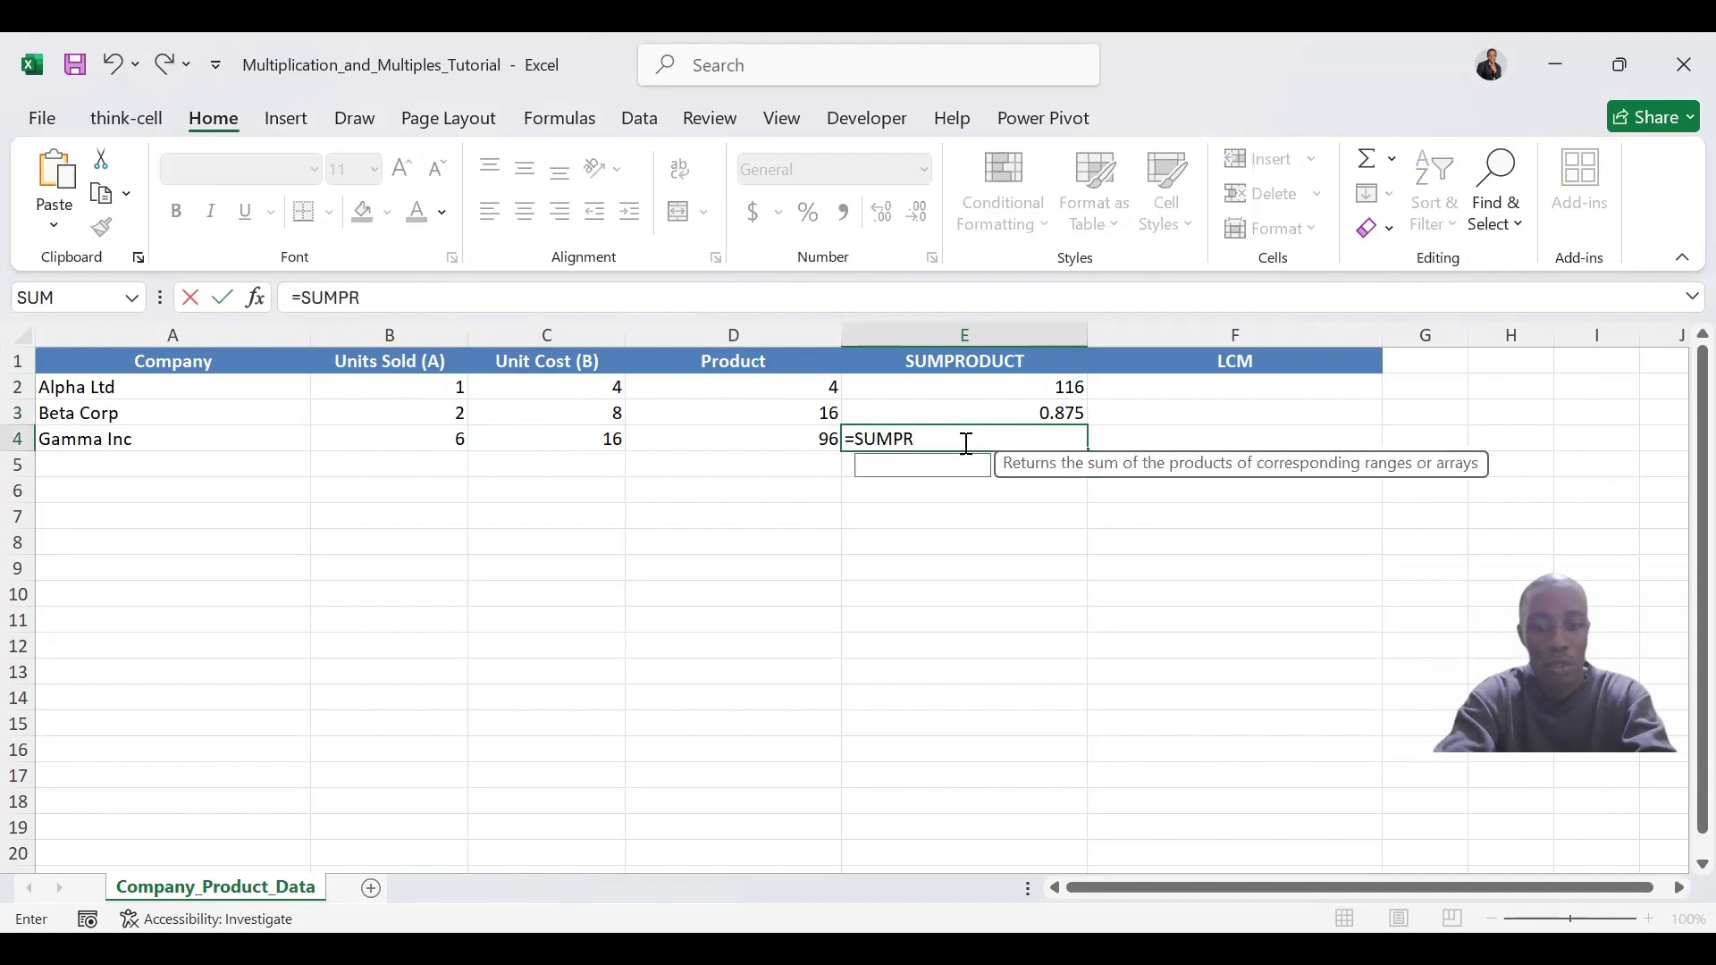
text(ODUCT)
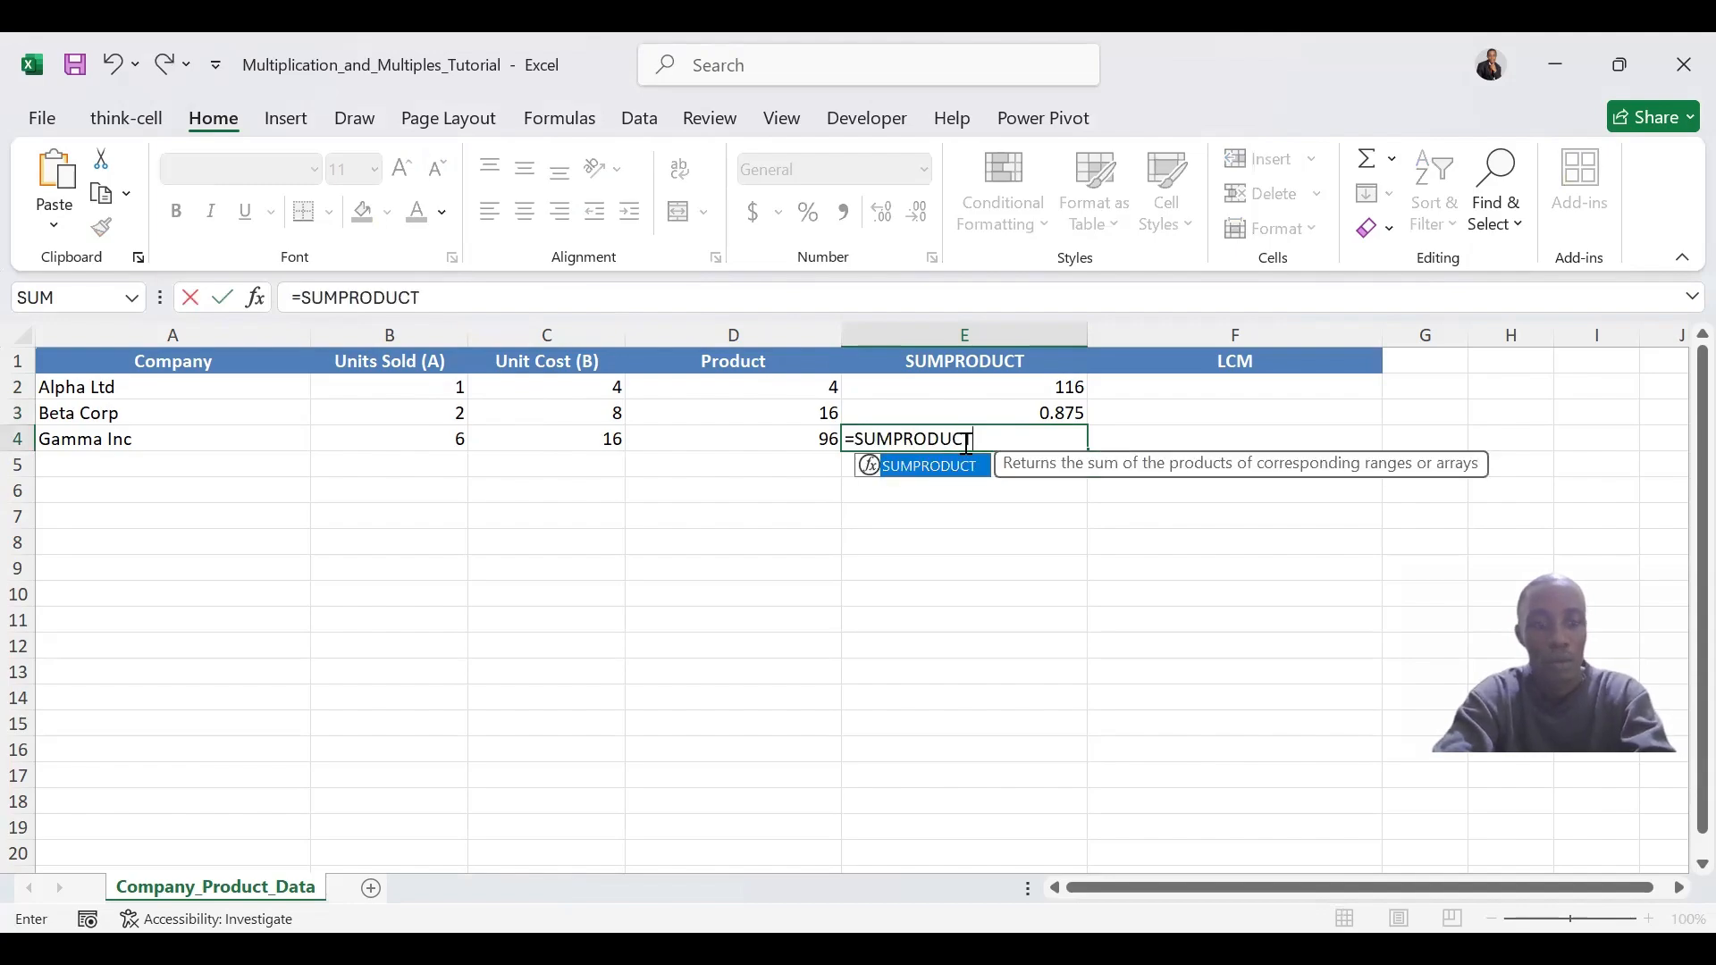
text(()
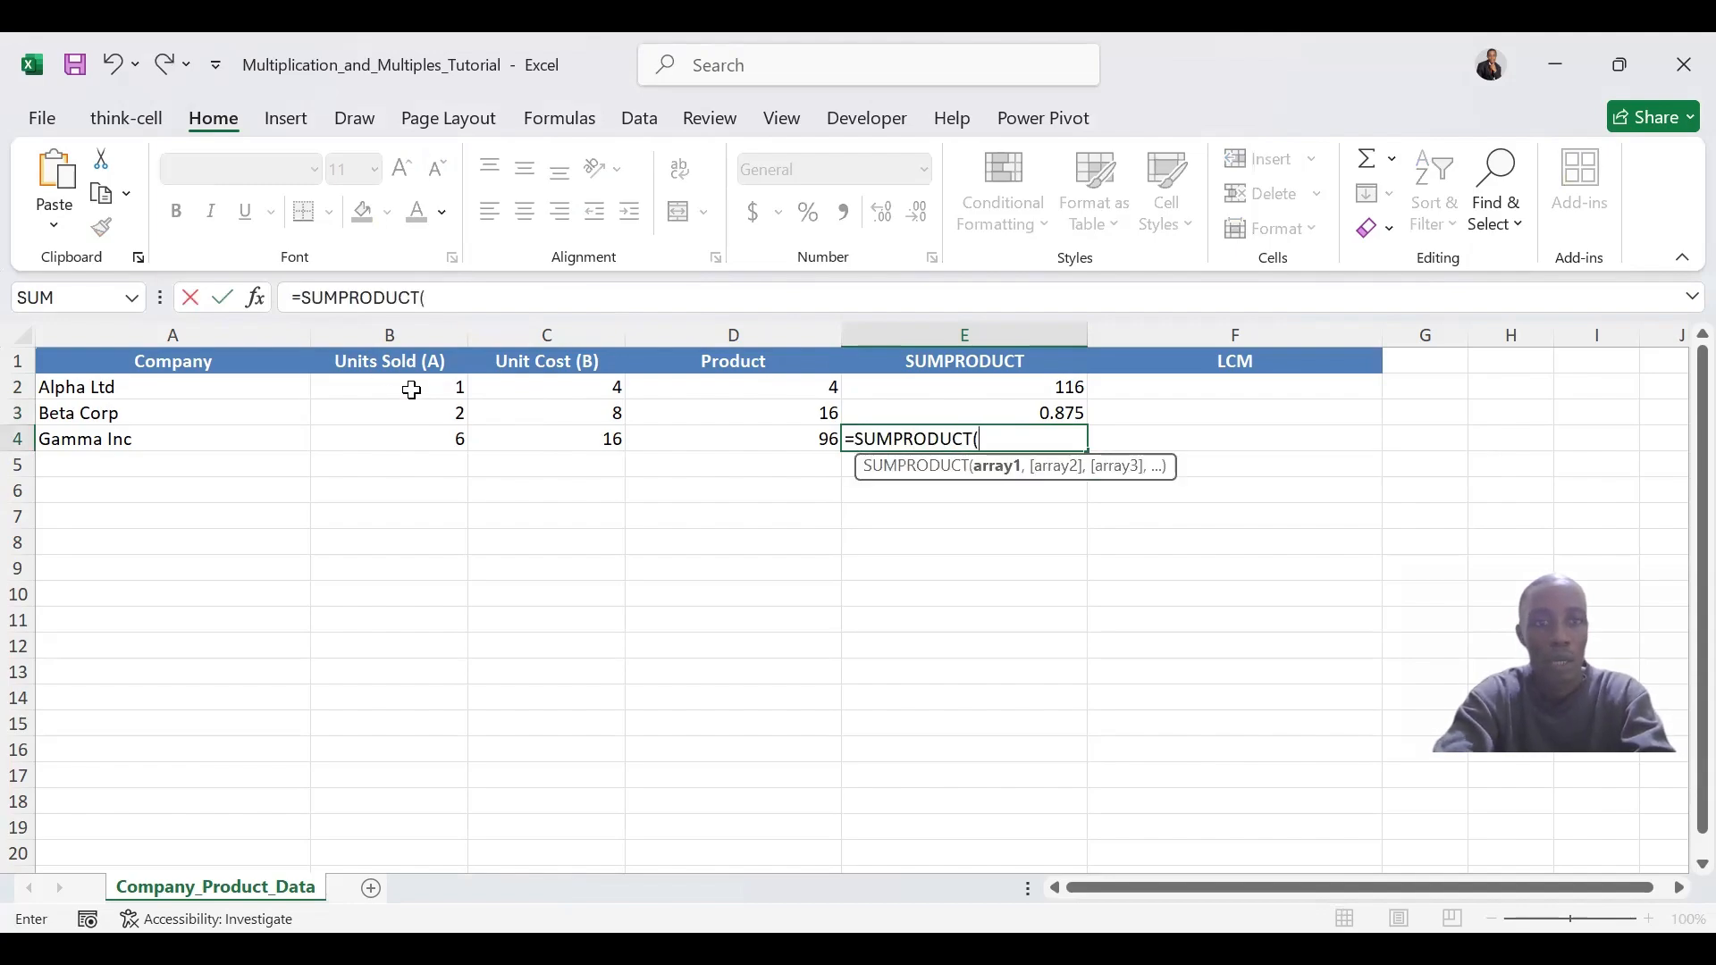
drag(410, 387, 411, 428)
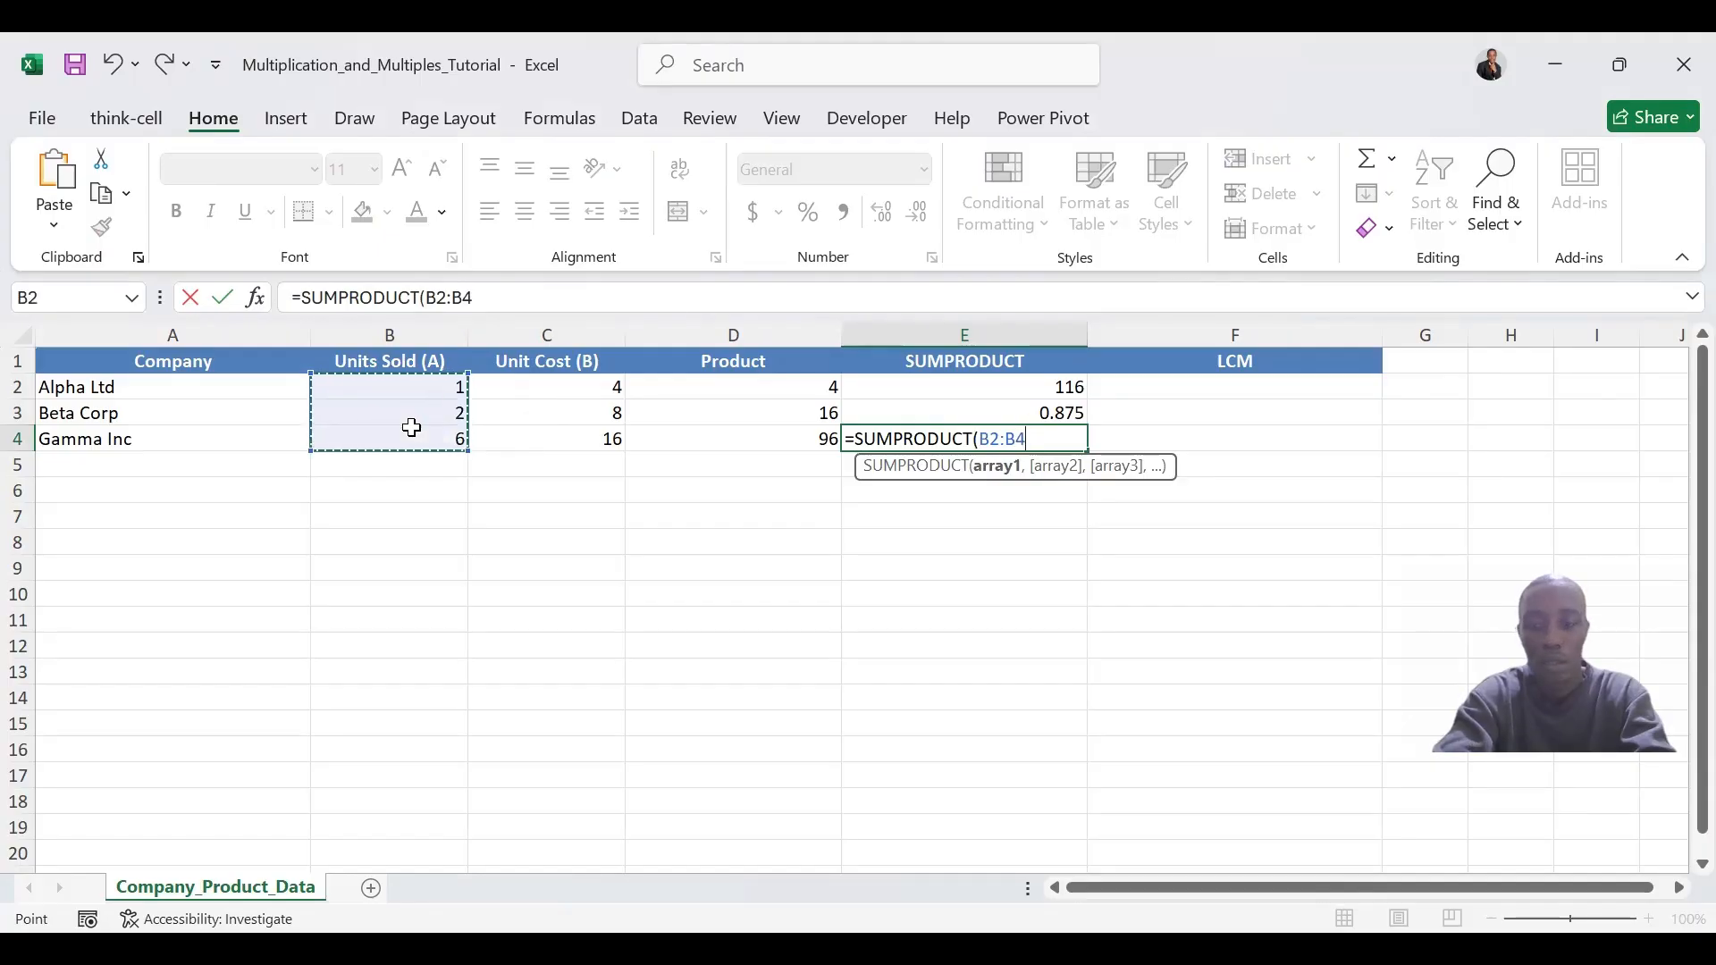
text(-)
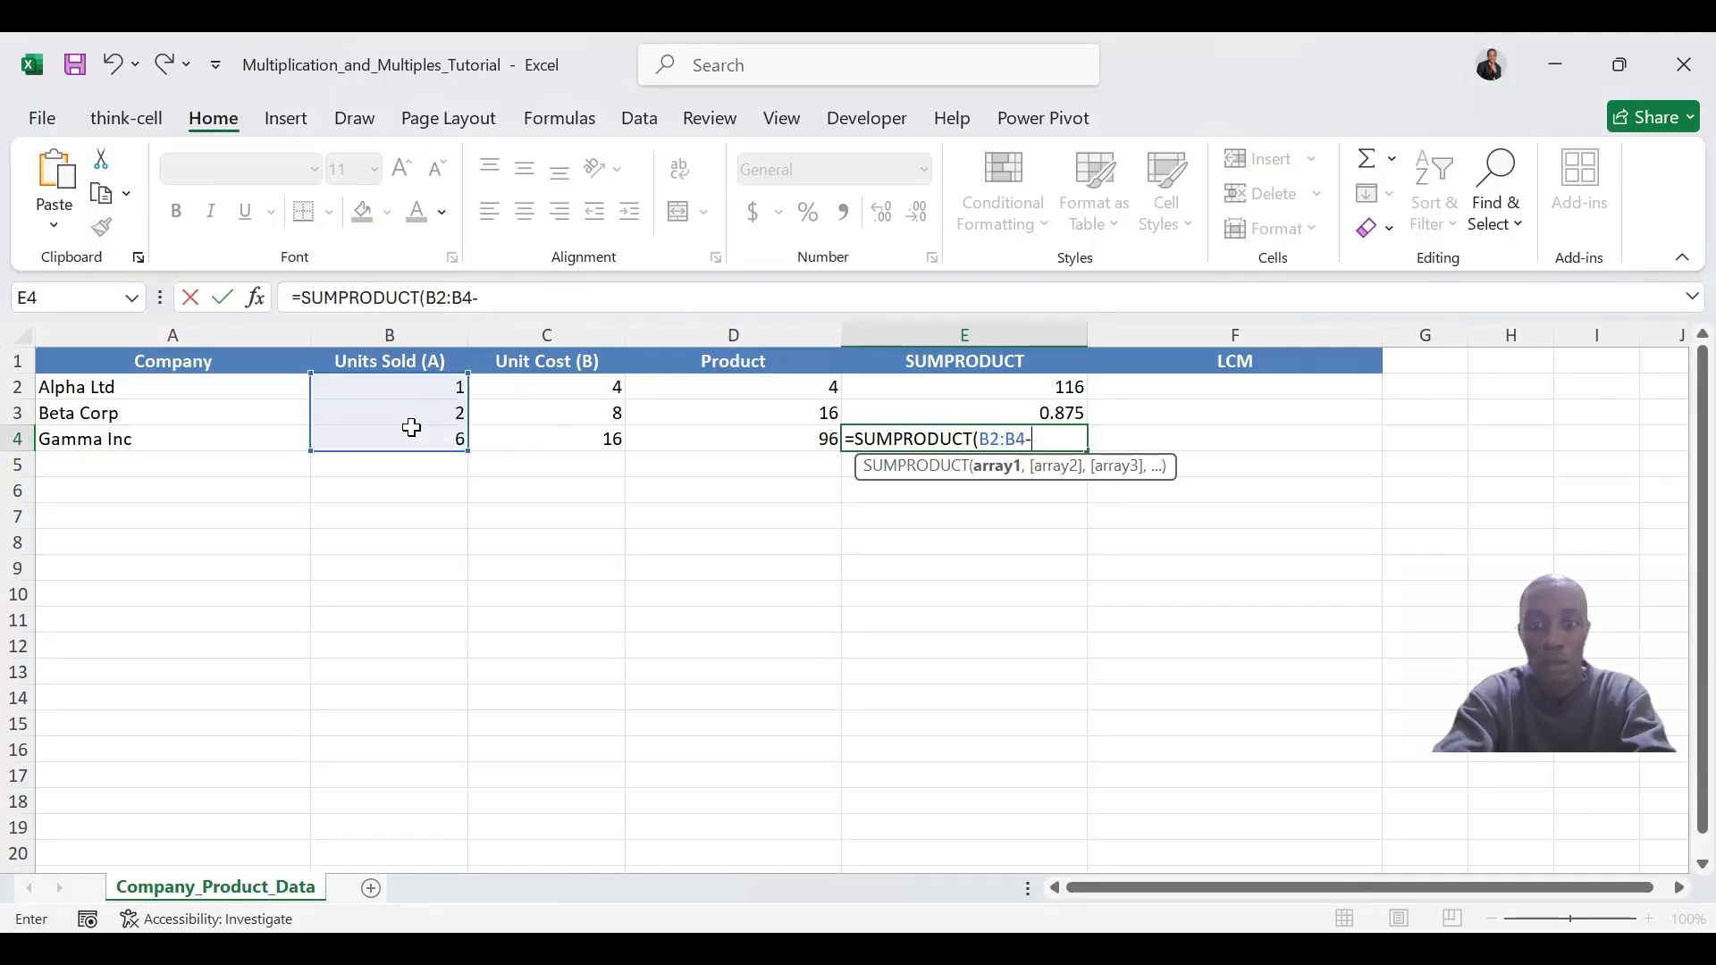
click(572, 387)
drag(569, 403, 571, 435)
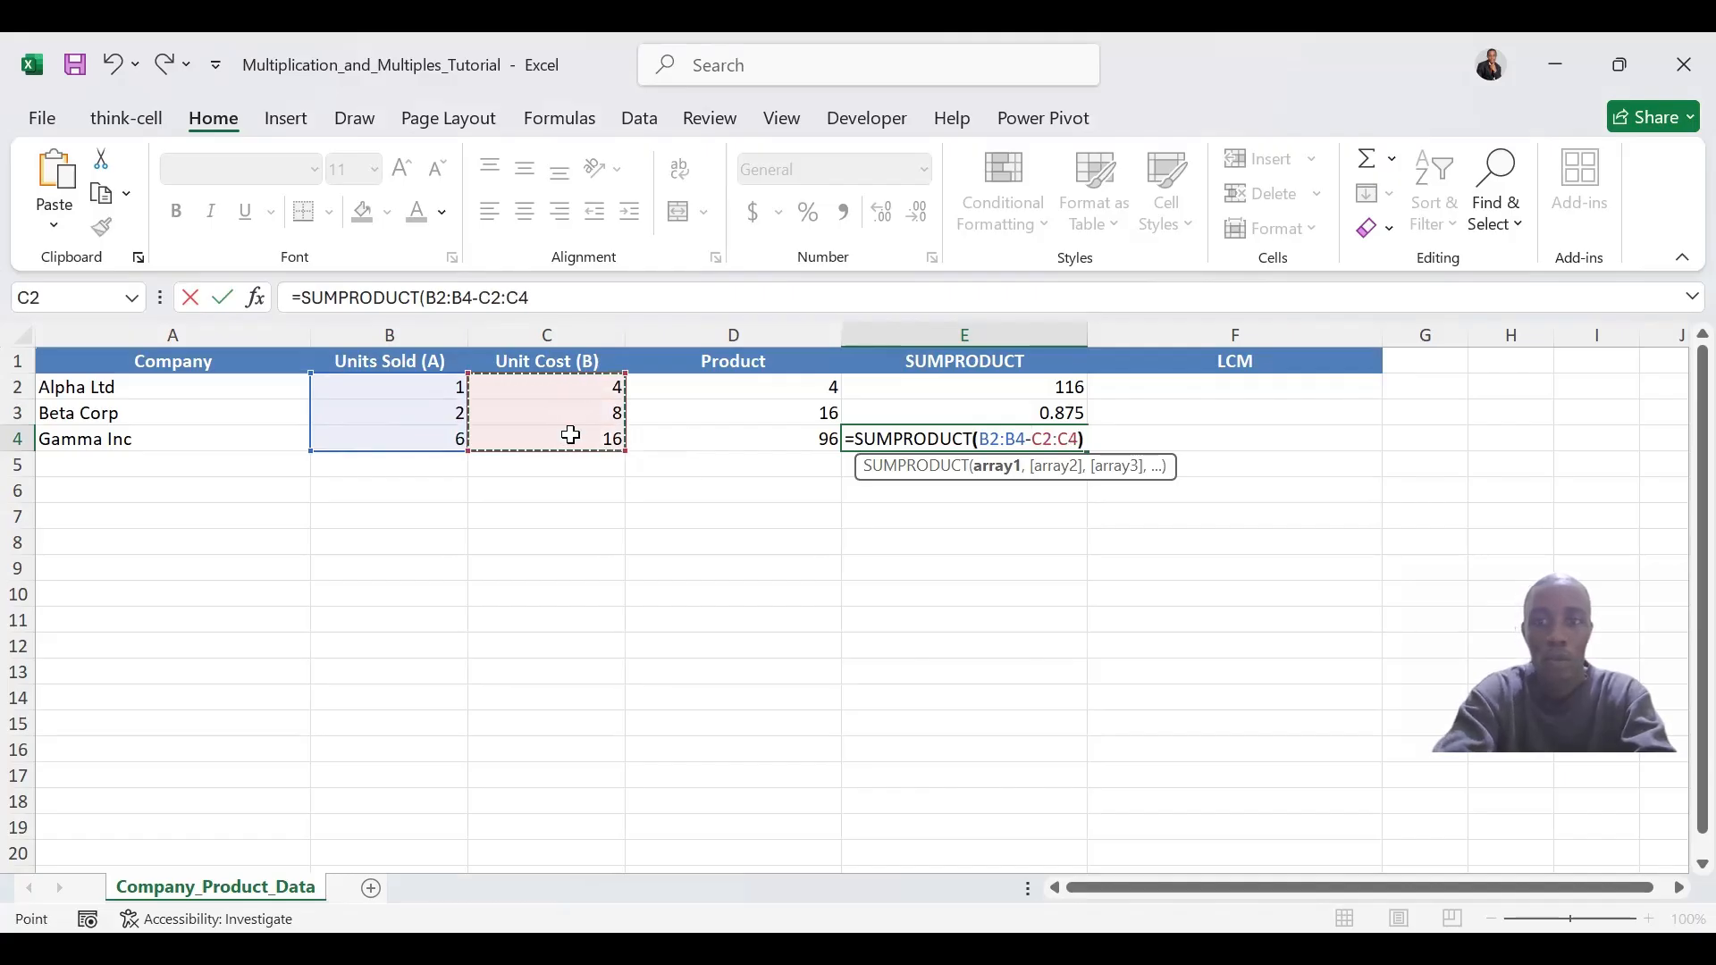
key(ctrl+Return)
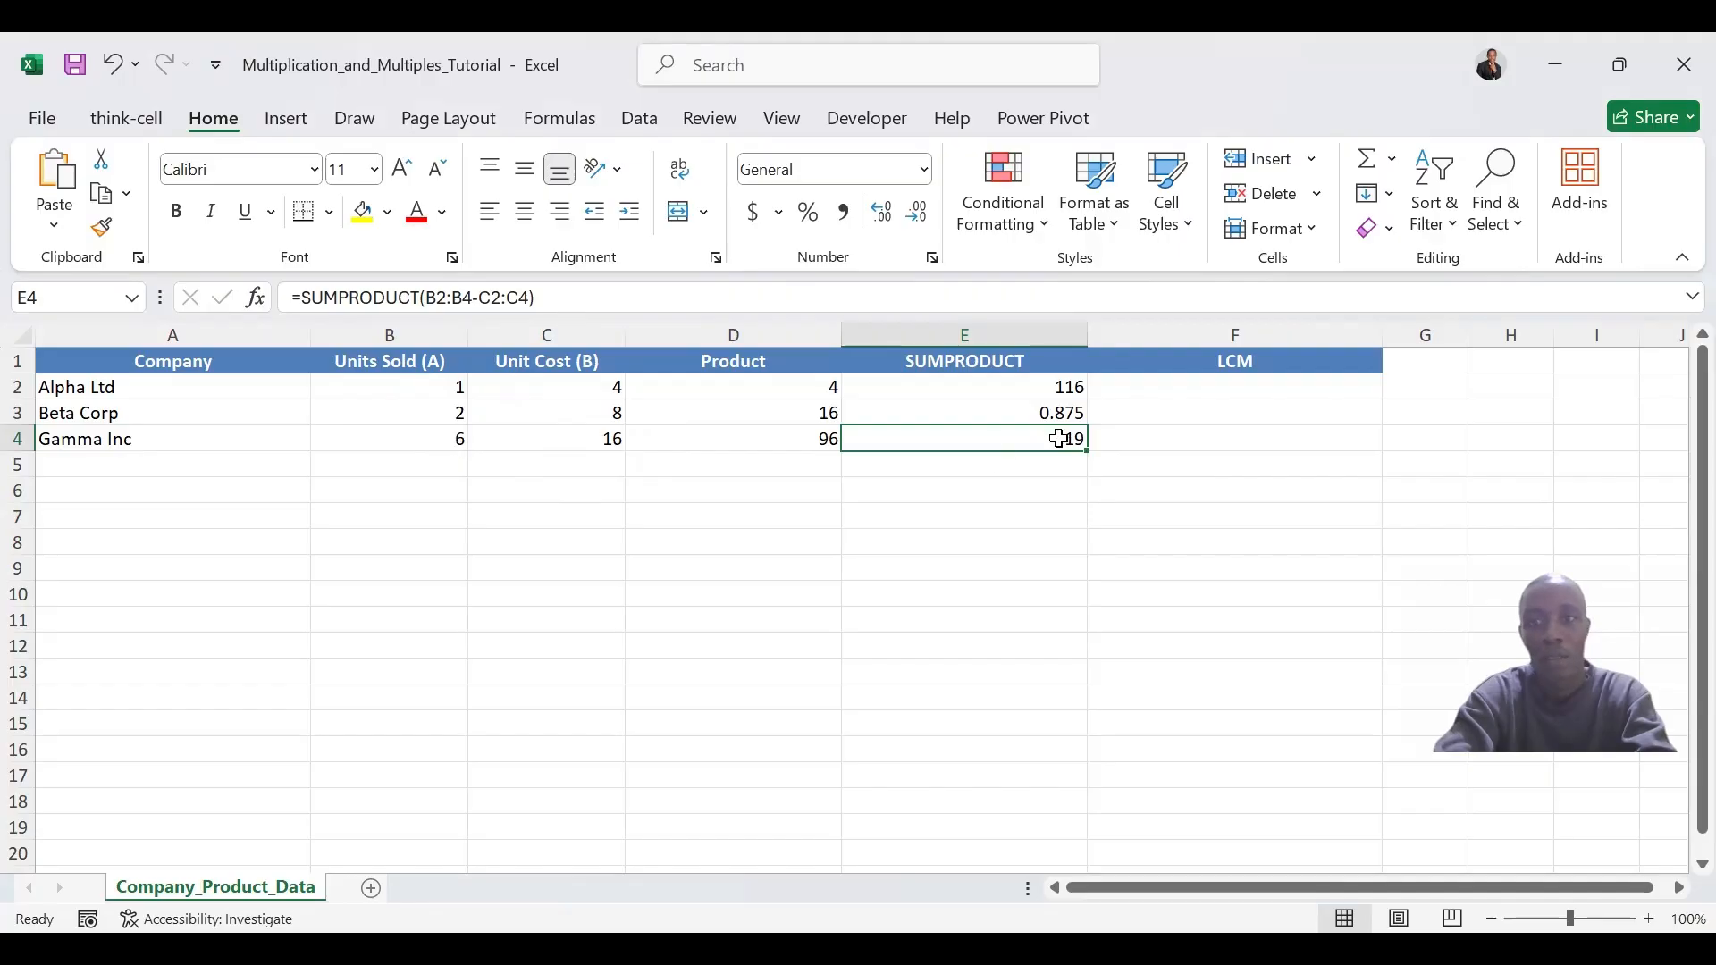
Enter =LCM(B2:C2) in F2 to get the least common multiple of Alpha Ltd's units sold and unit cost.
click(1225, 387)
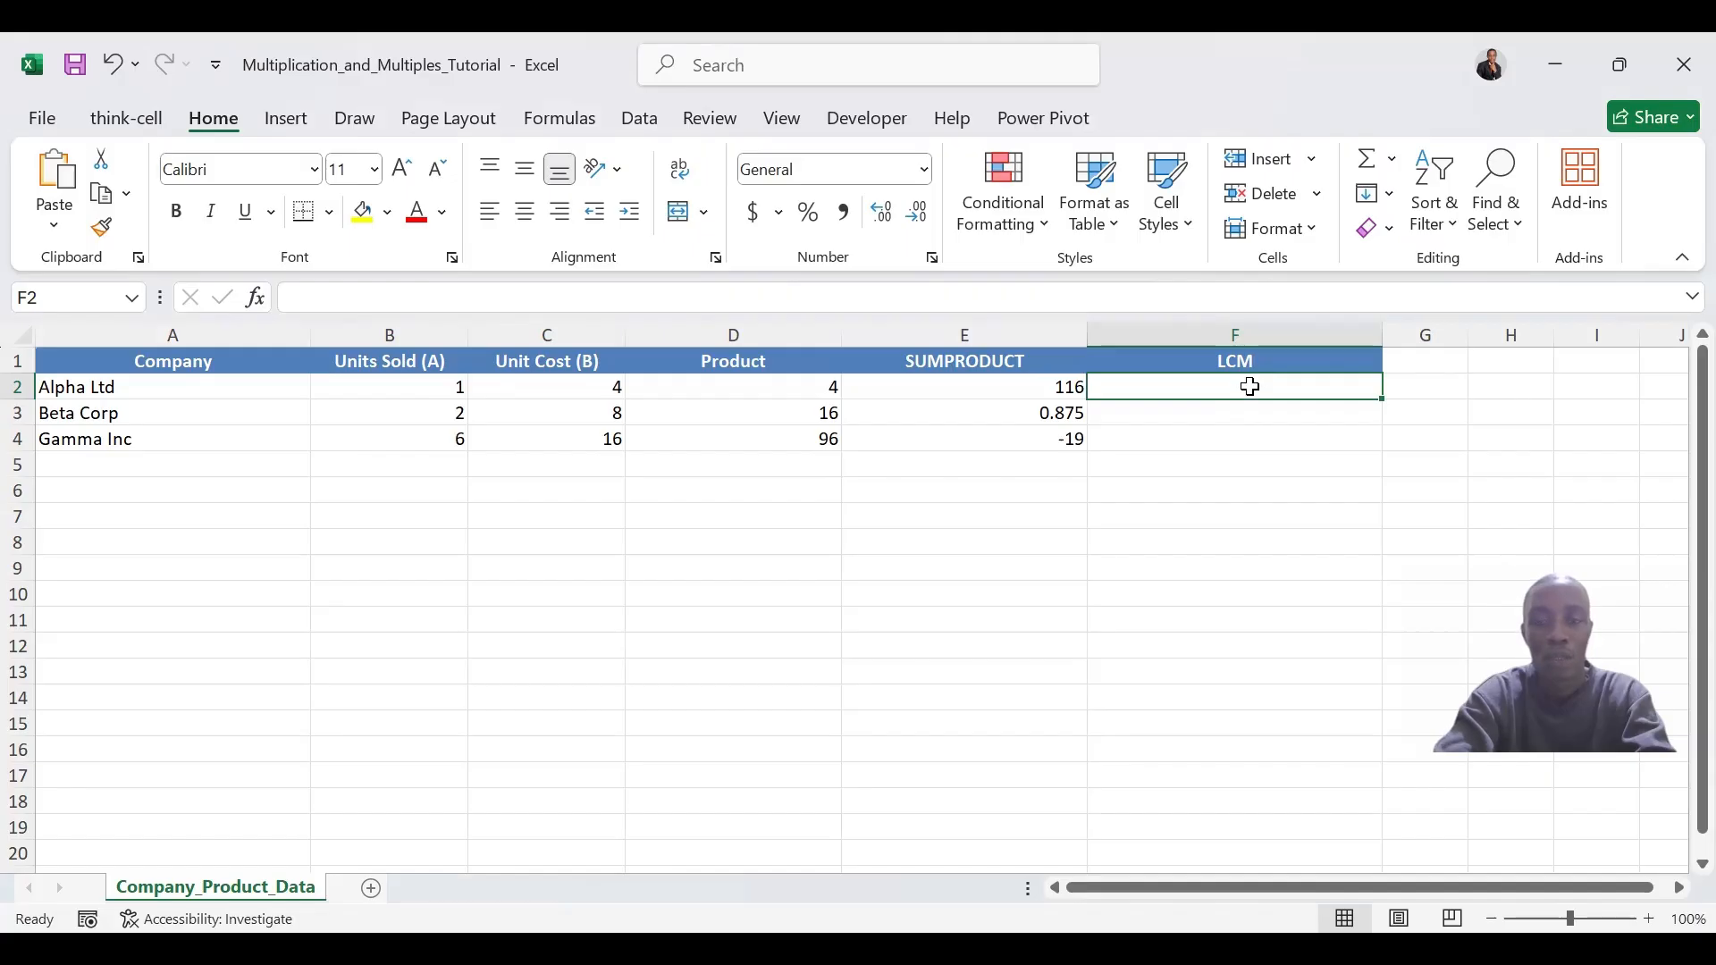
text(=)
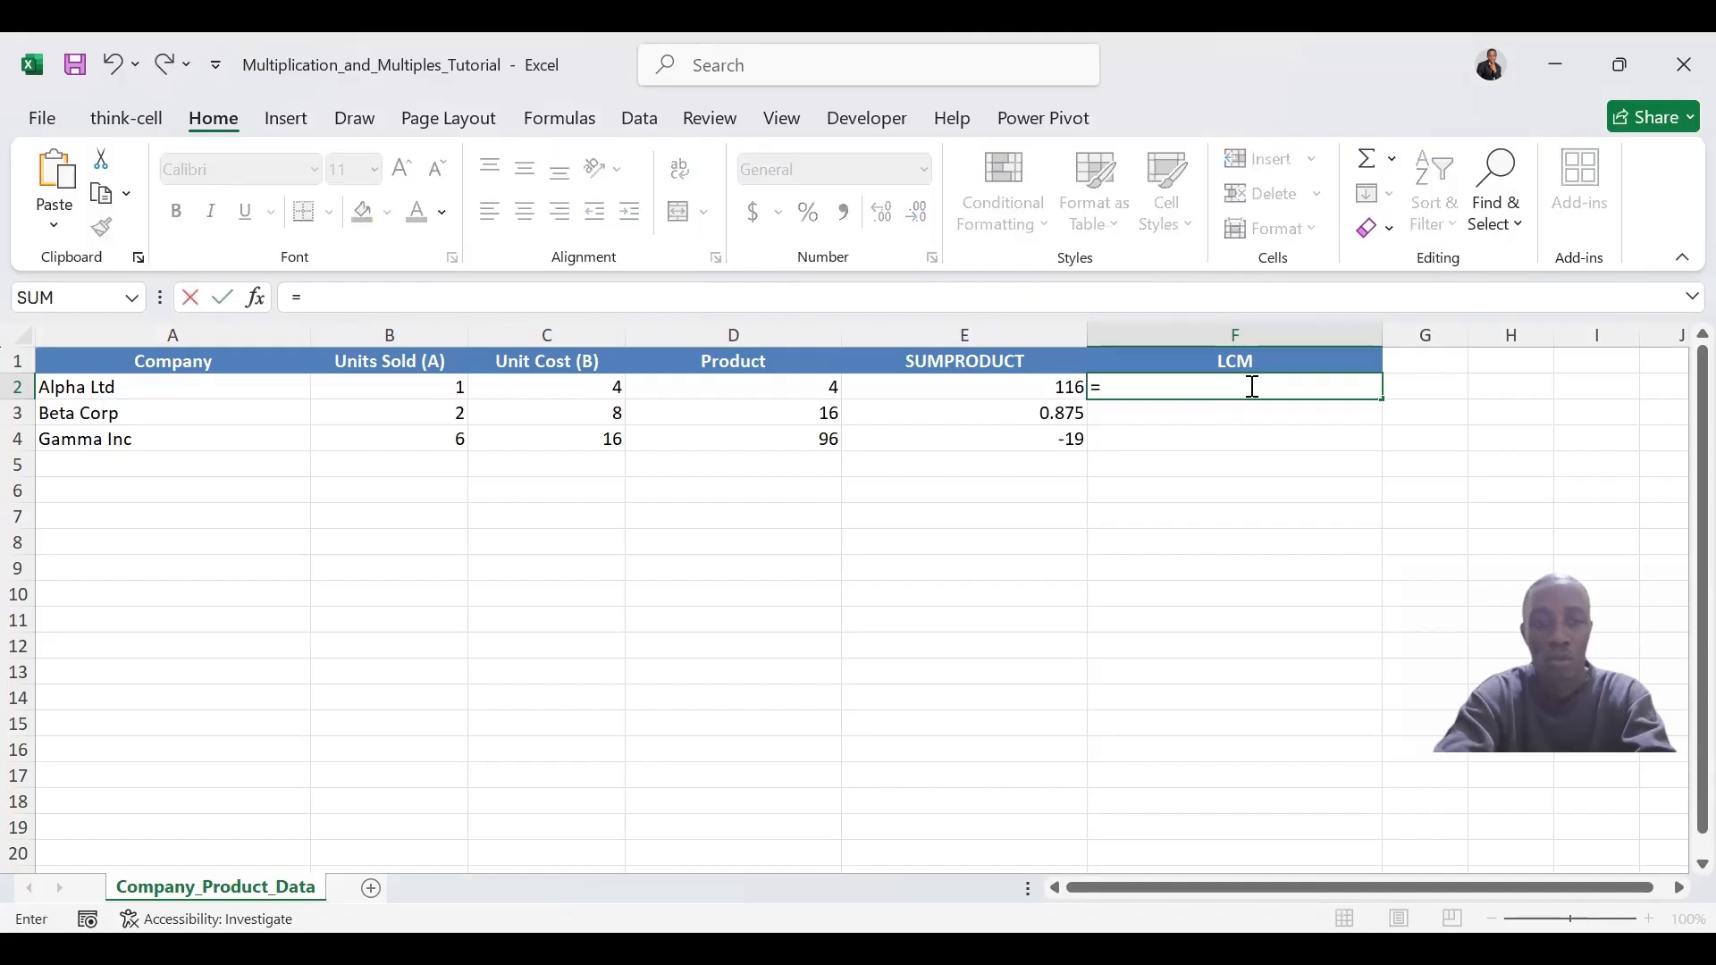
text(LCM)
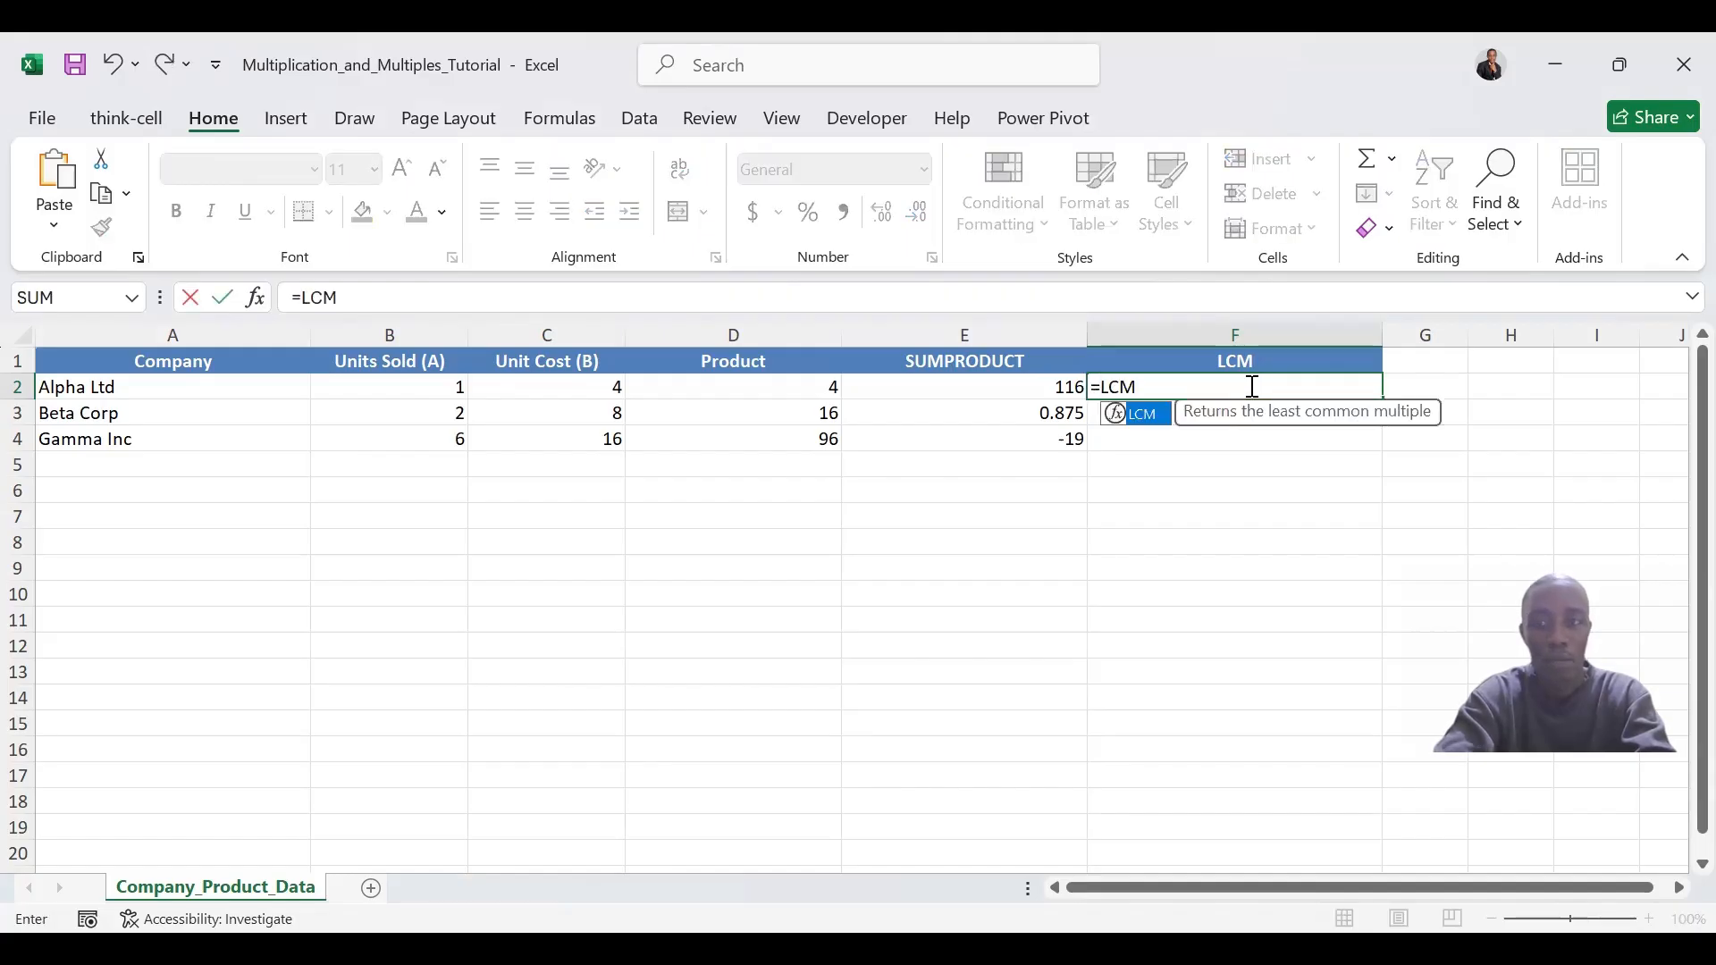
text(()
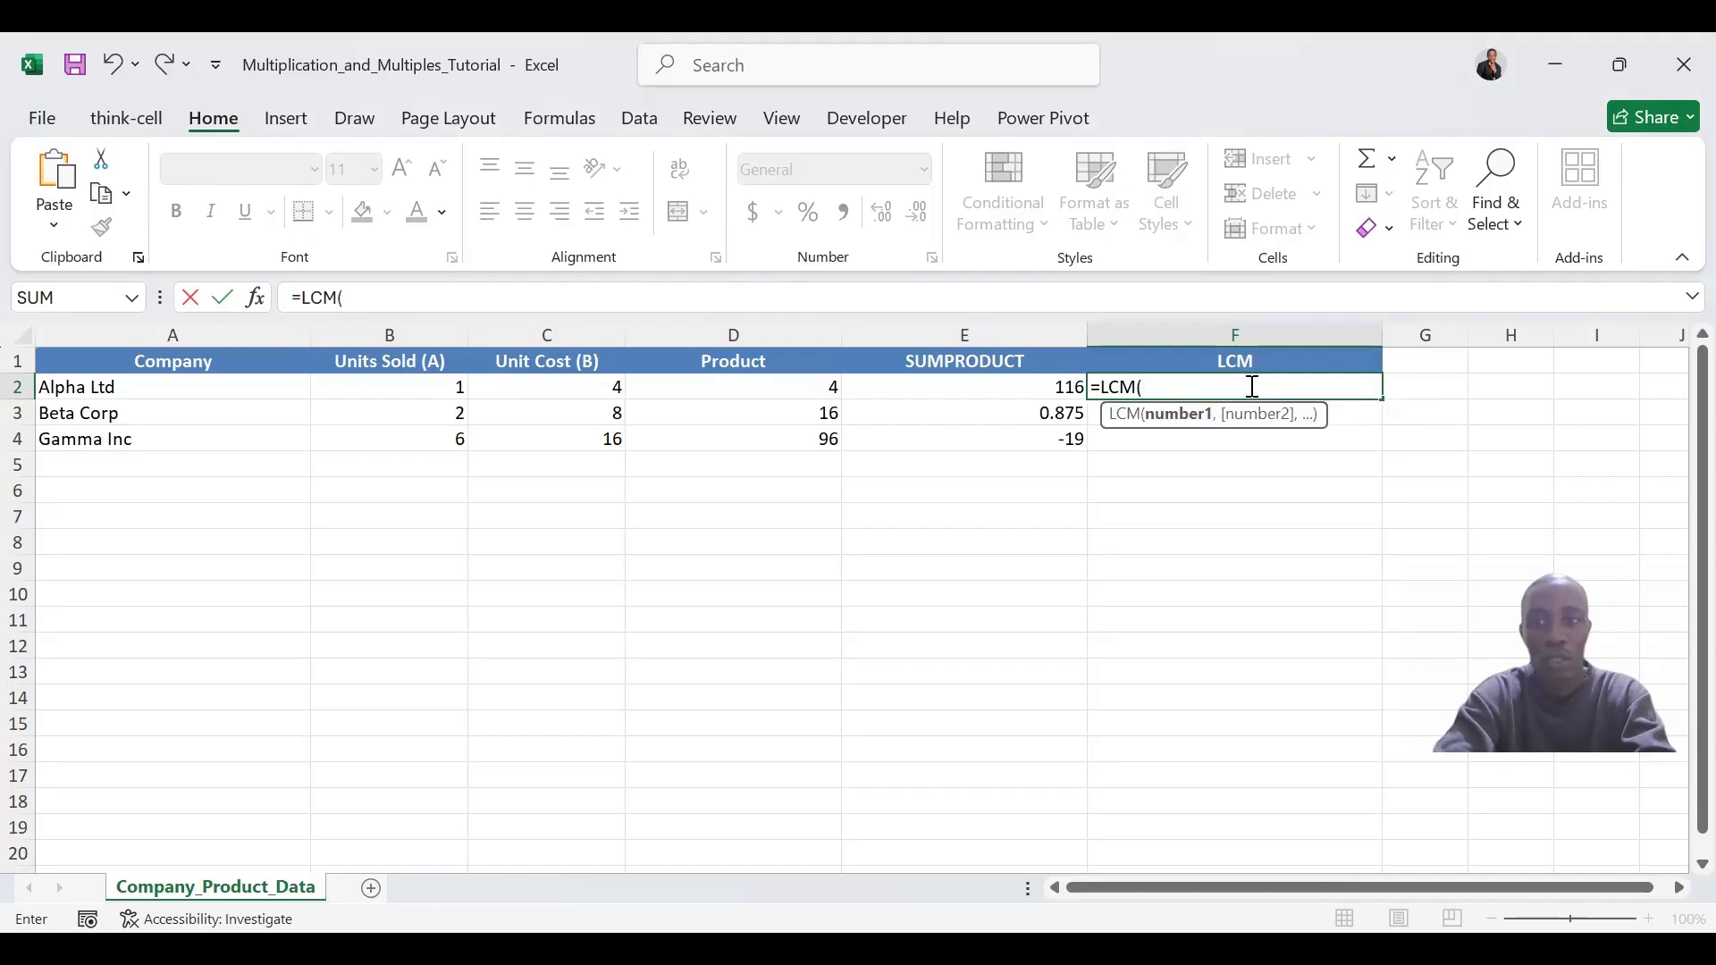
drag(452, 387, 523, 385)
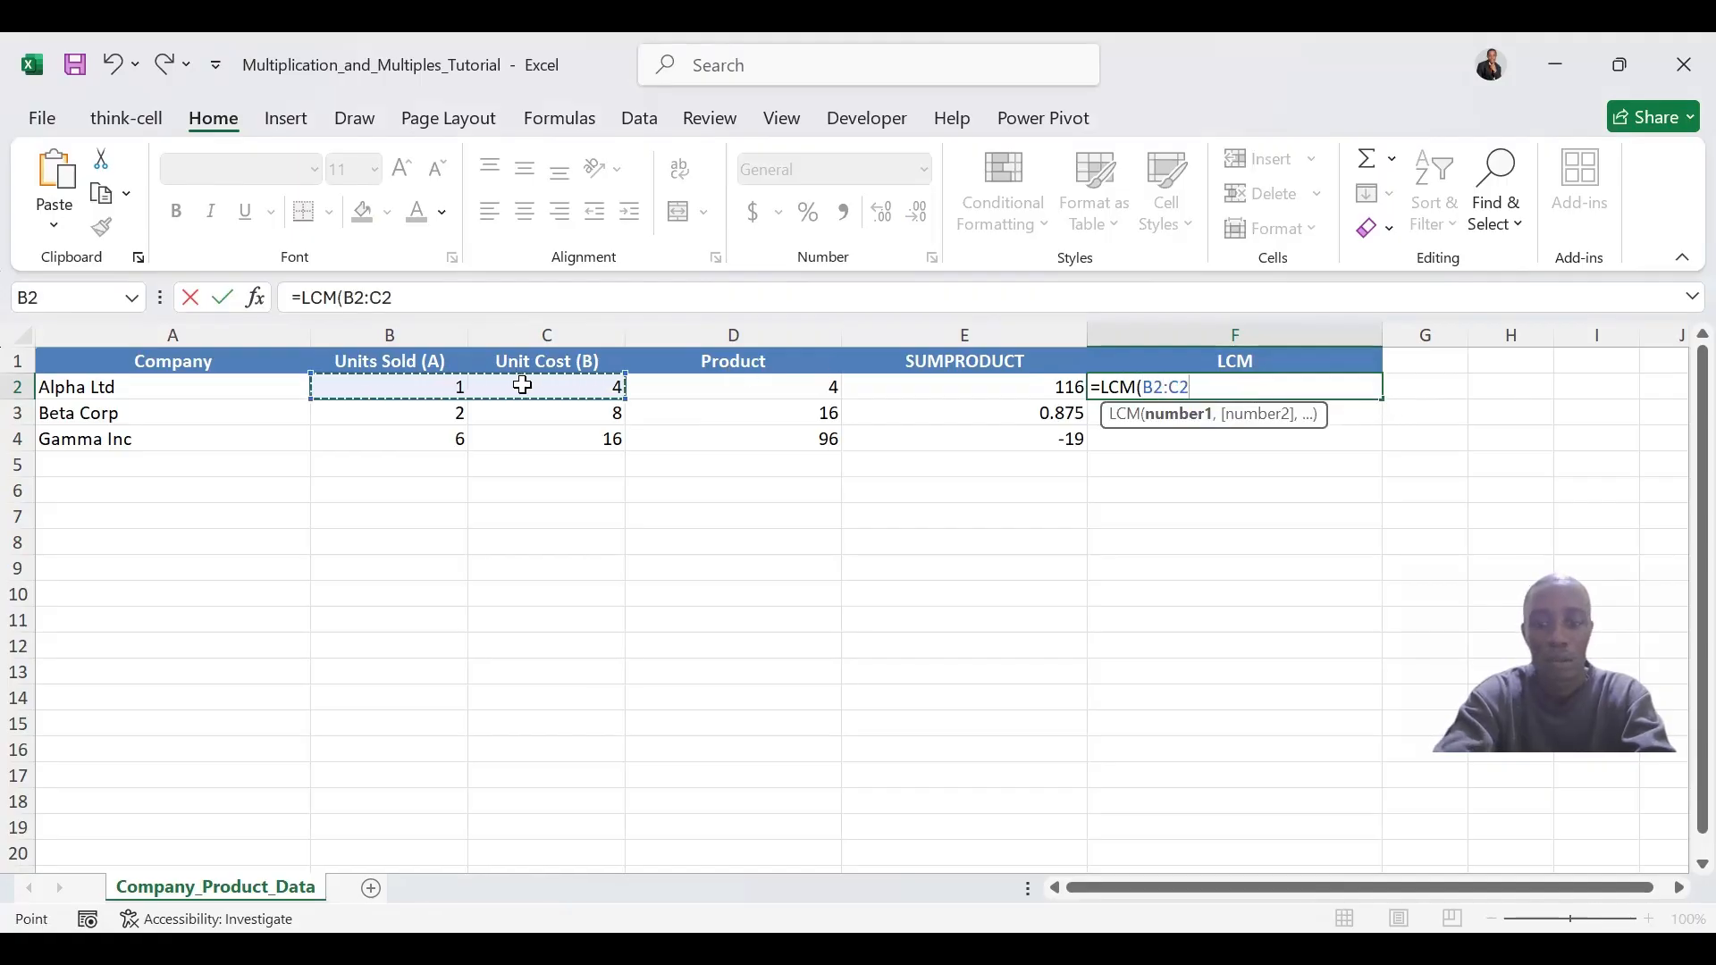
text())
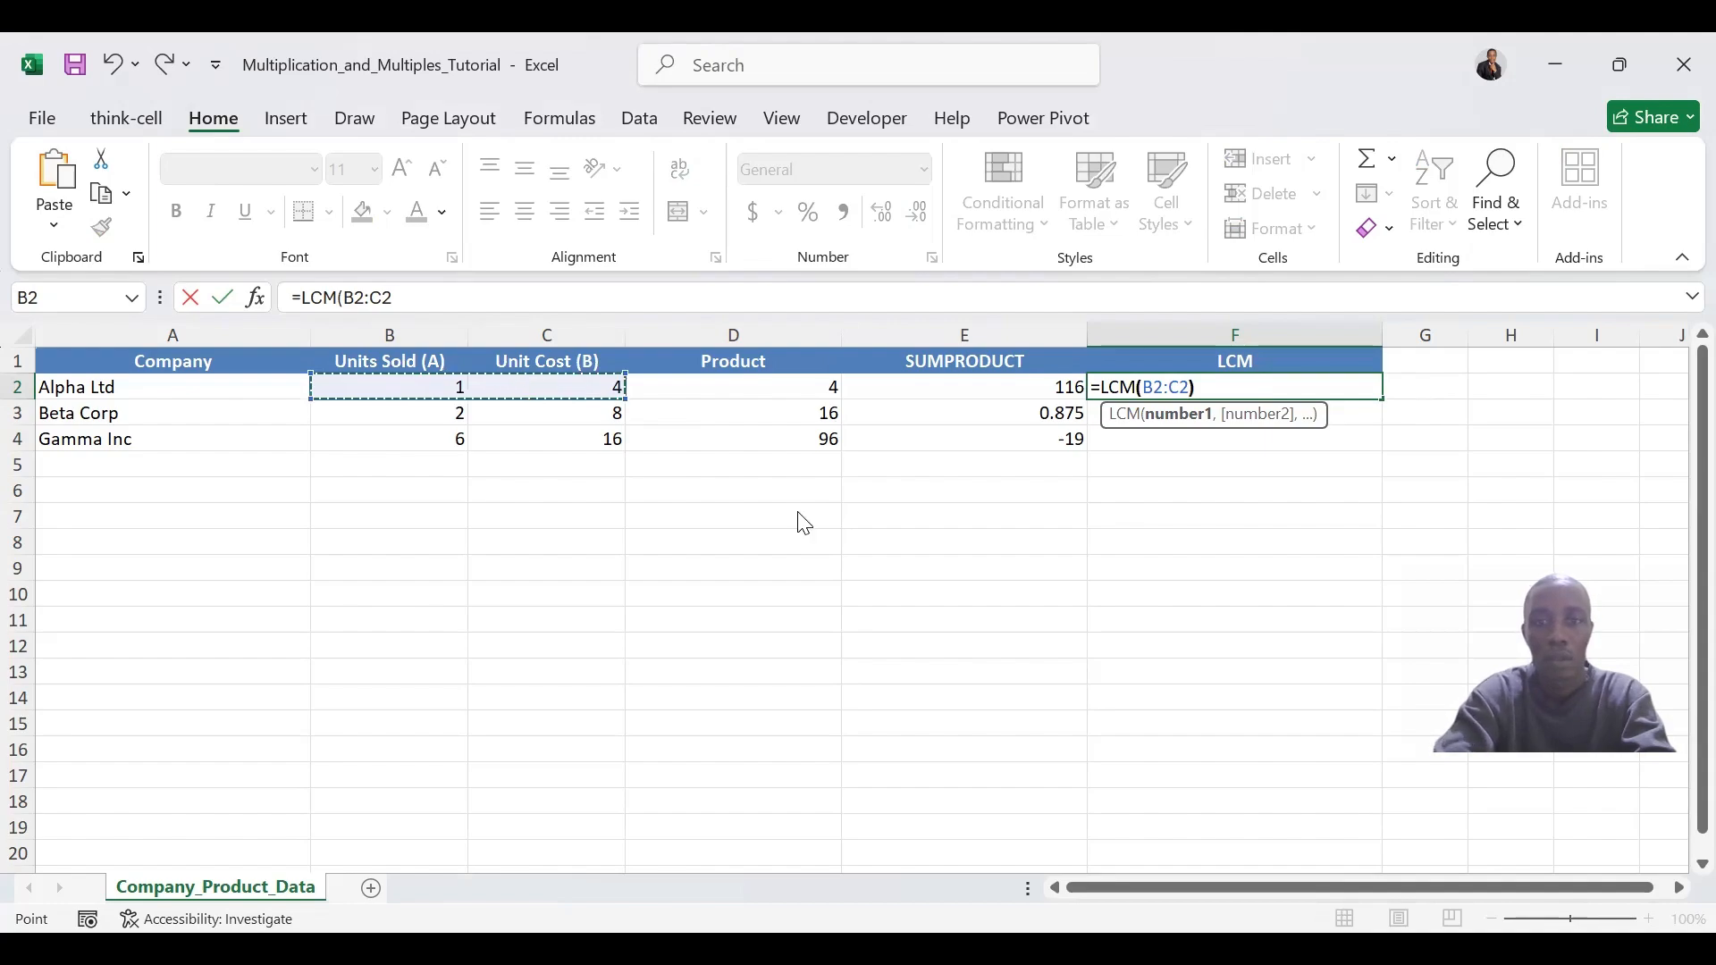
text(')
key(Return)
click(818, 644)
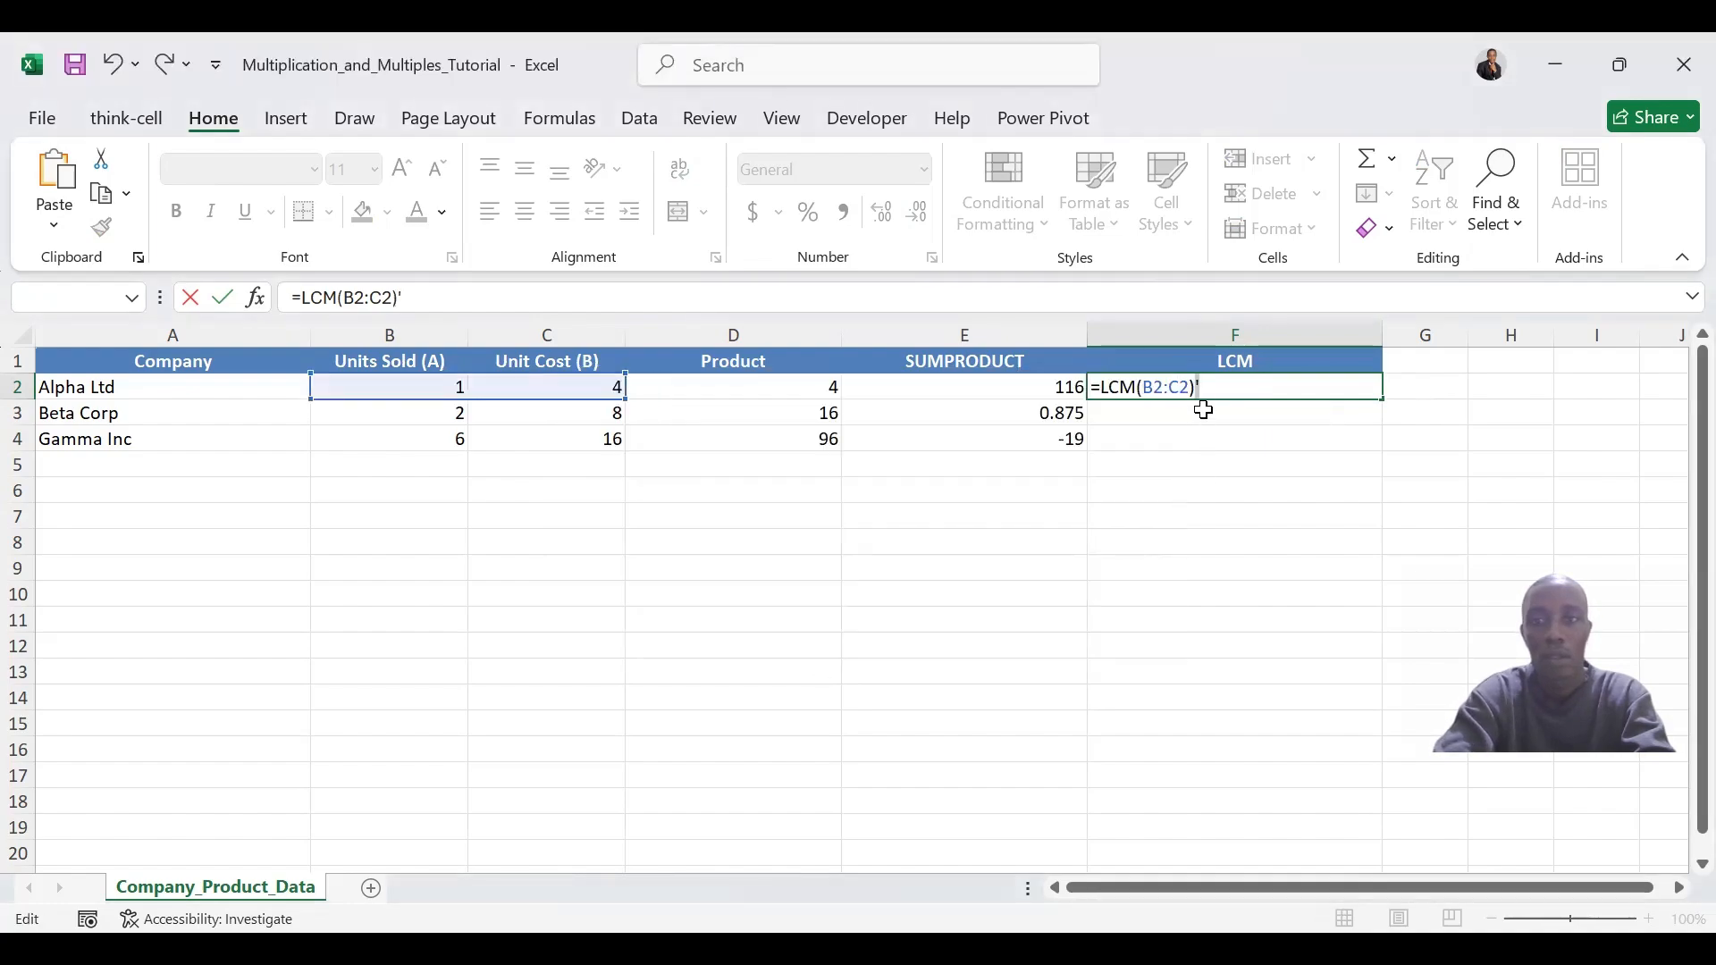
key(BackSpace)
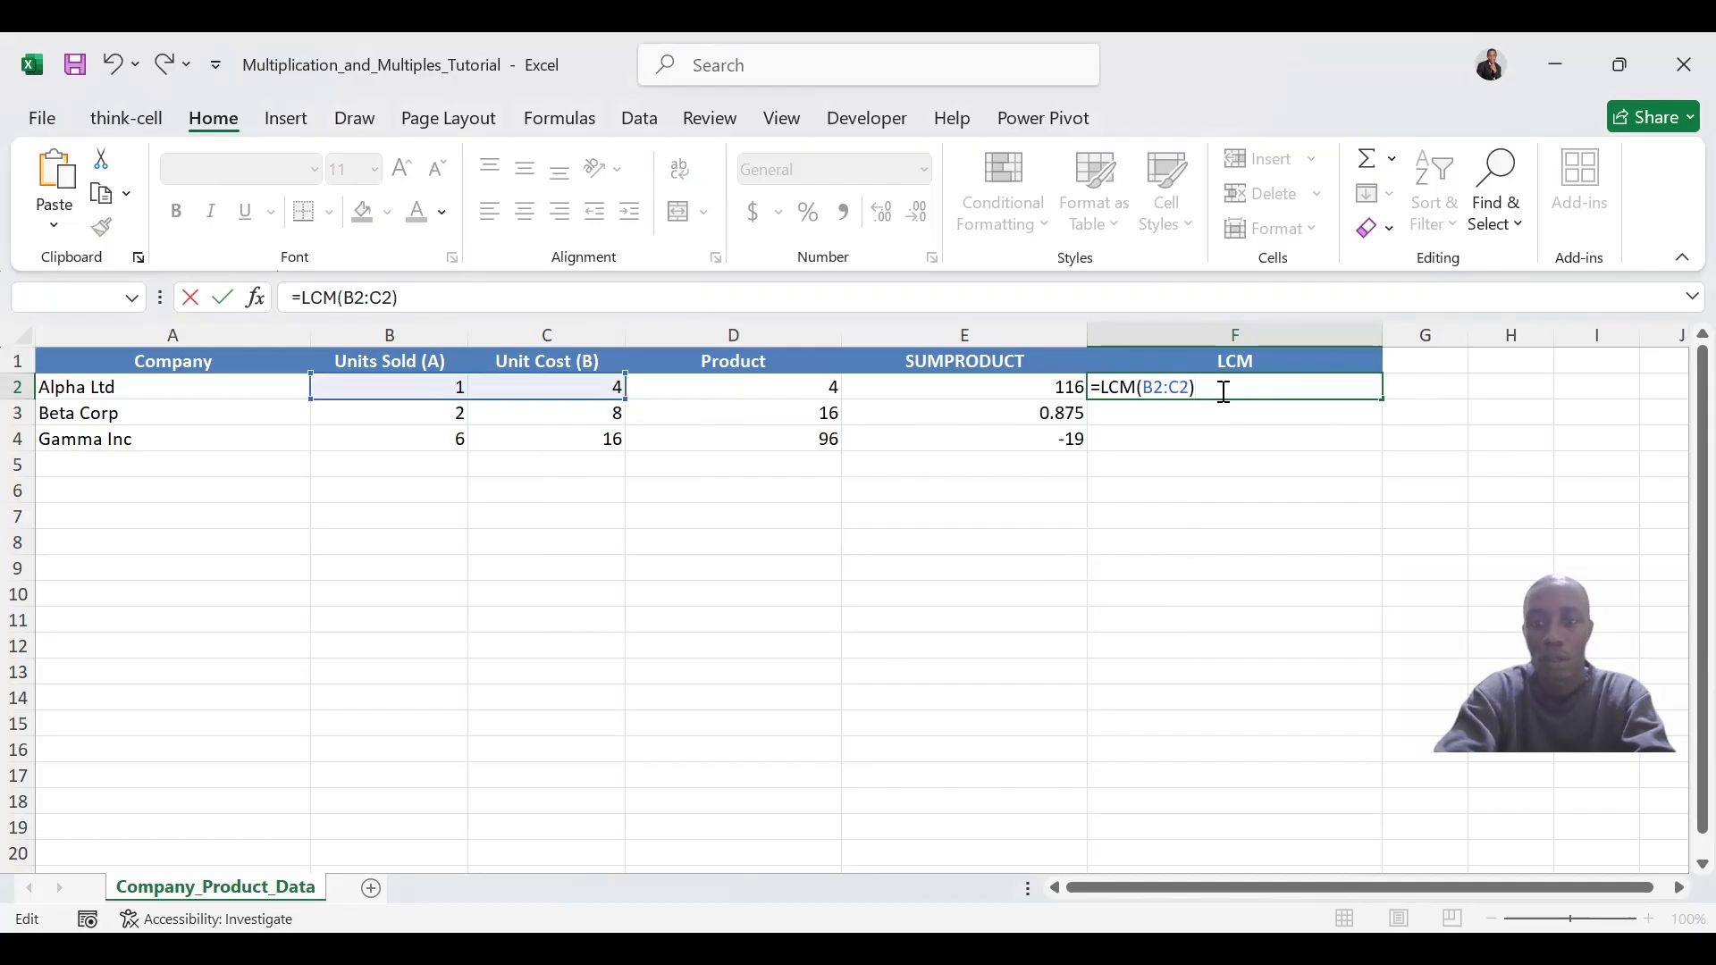
key(ctrl+Return)
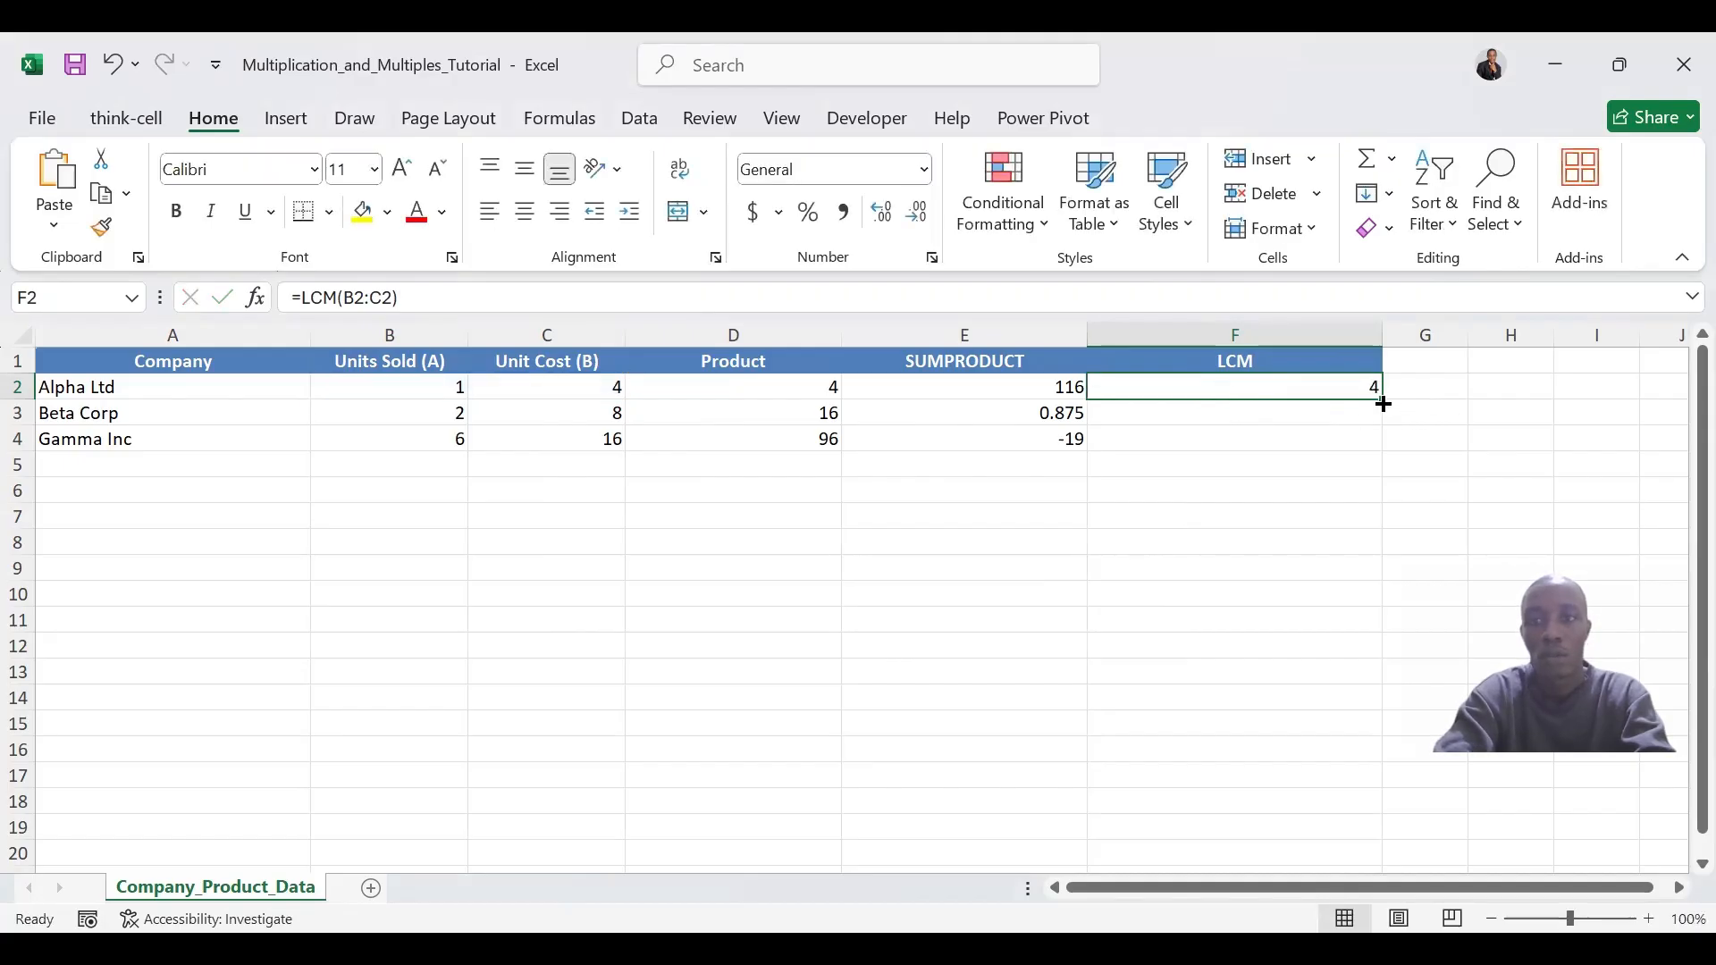
Fill the LCM formula from F2 down to F4 and check the formulas in F3 and F4.
drag(1383, 399, 1385, 442)
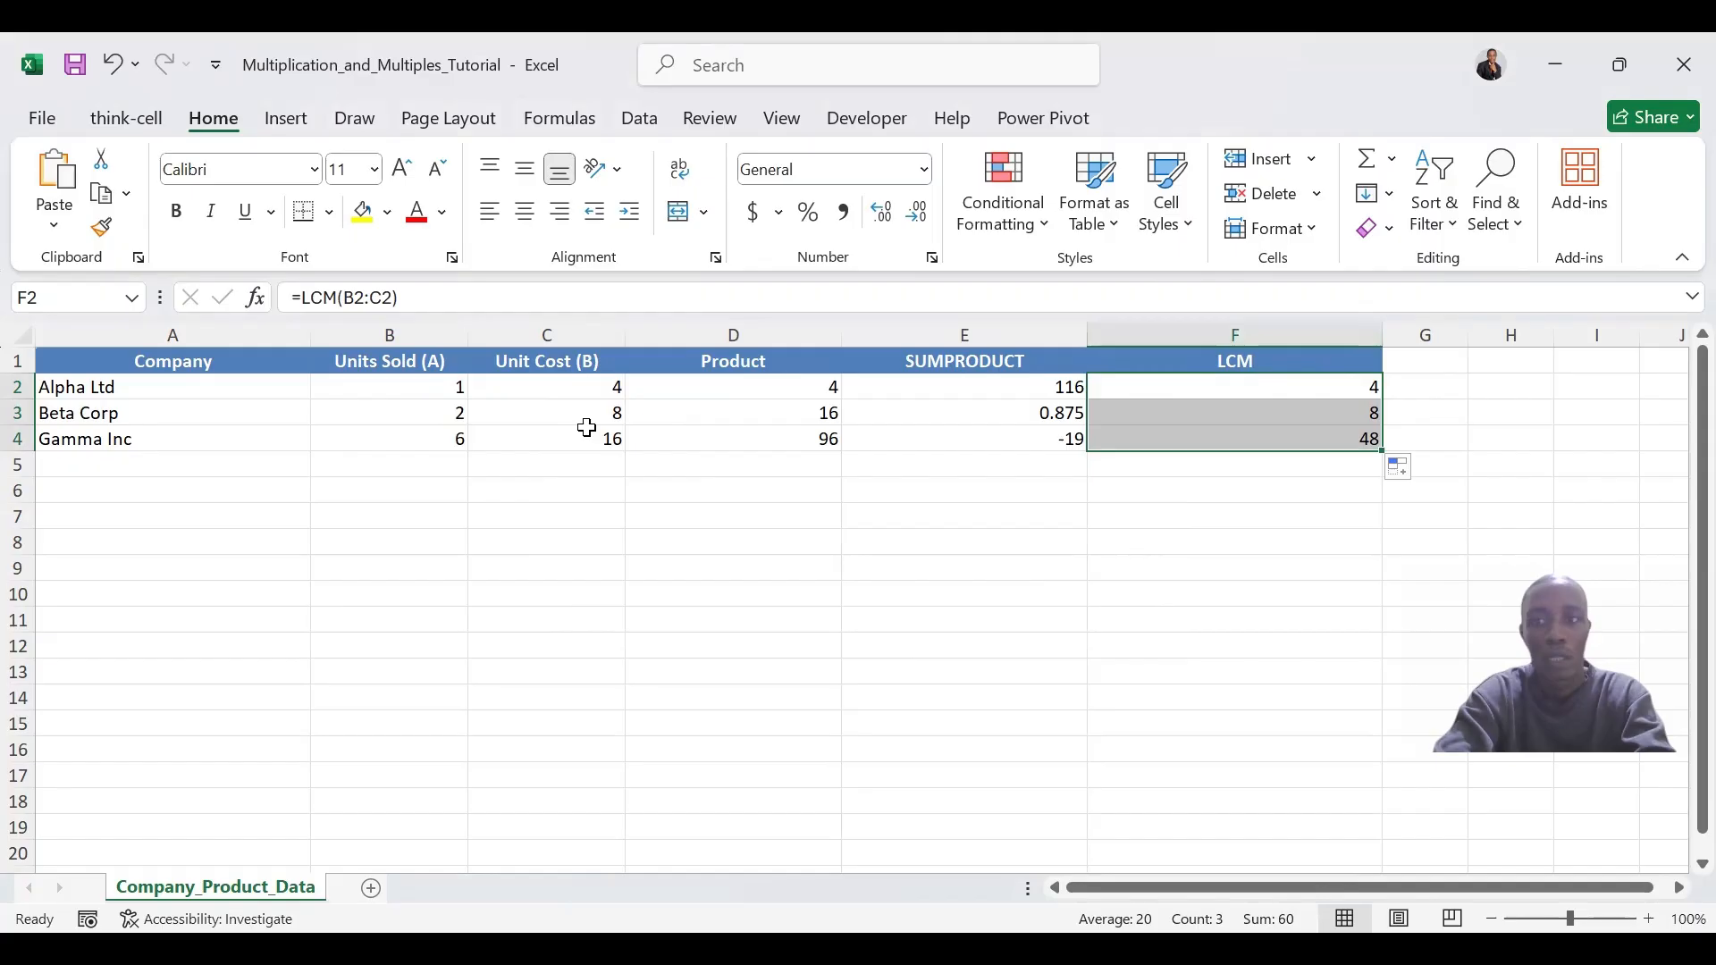
click(1345, 415)
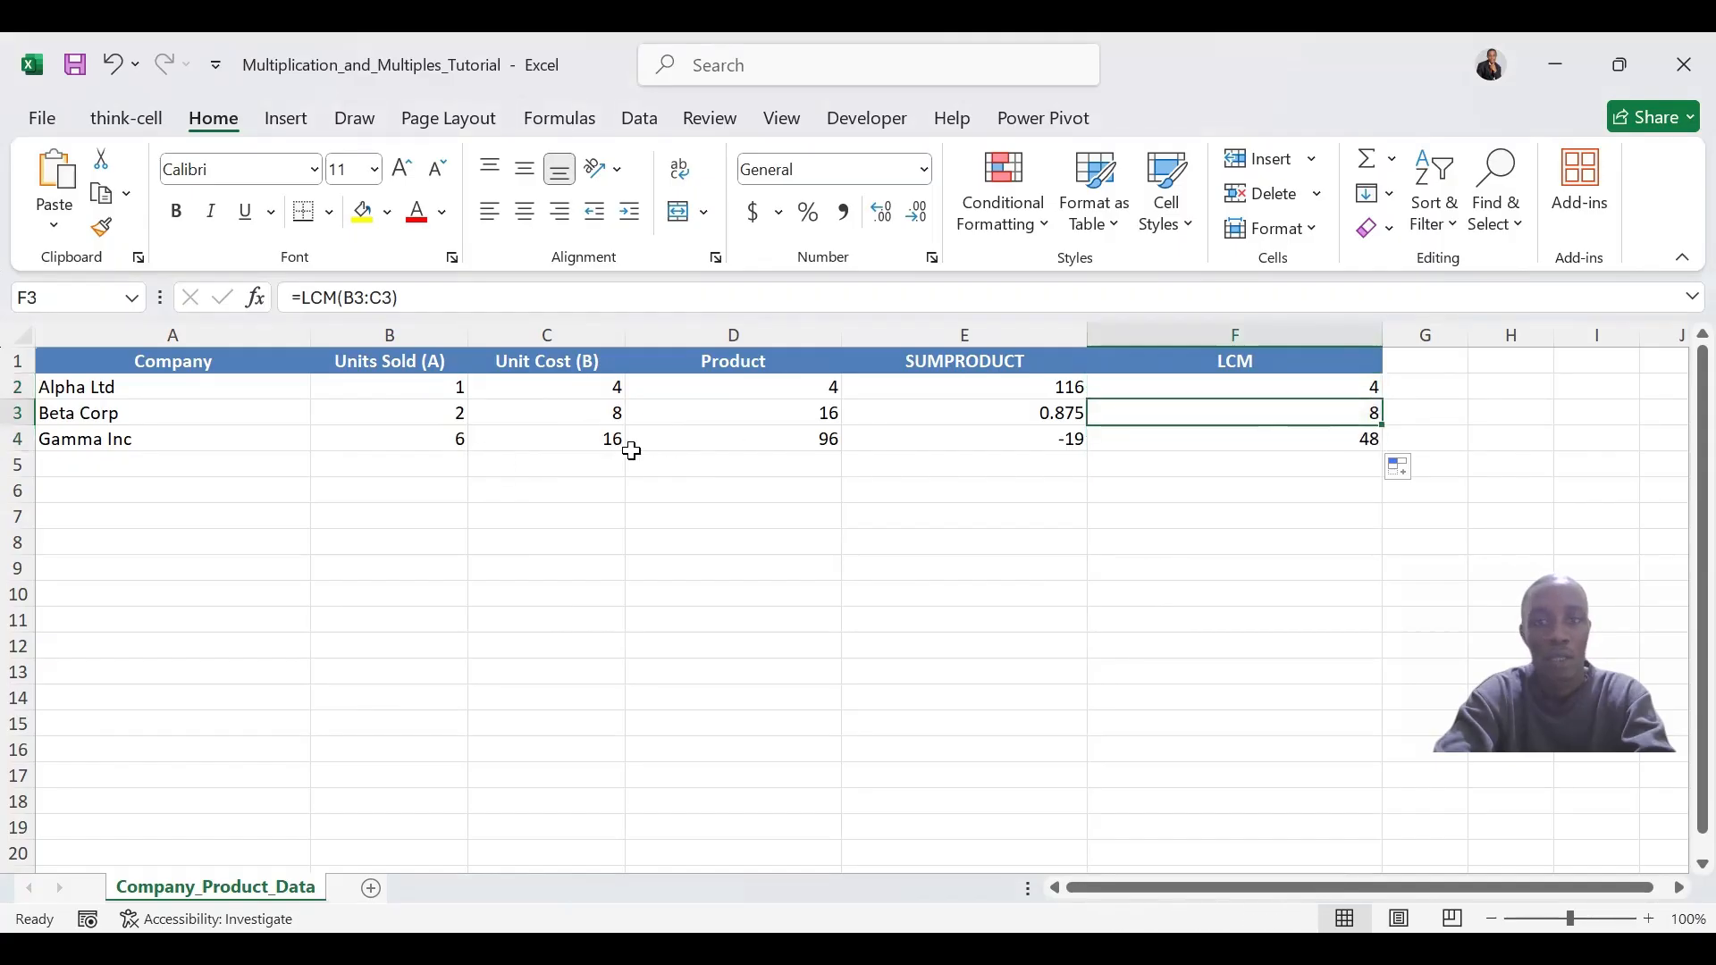
click(1313, 430)
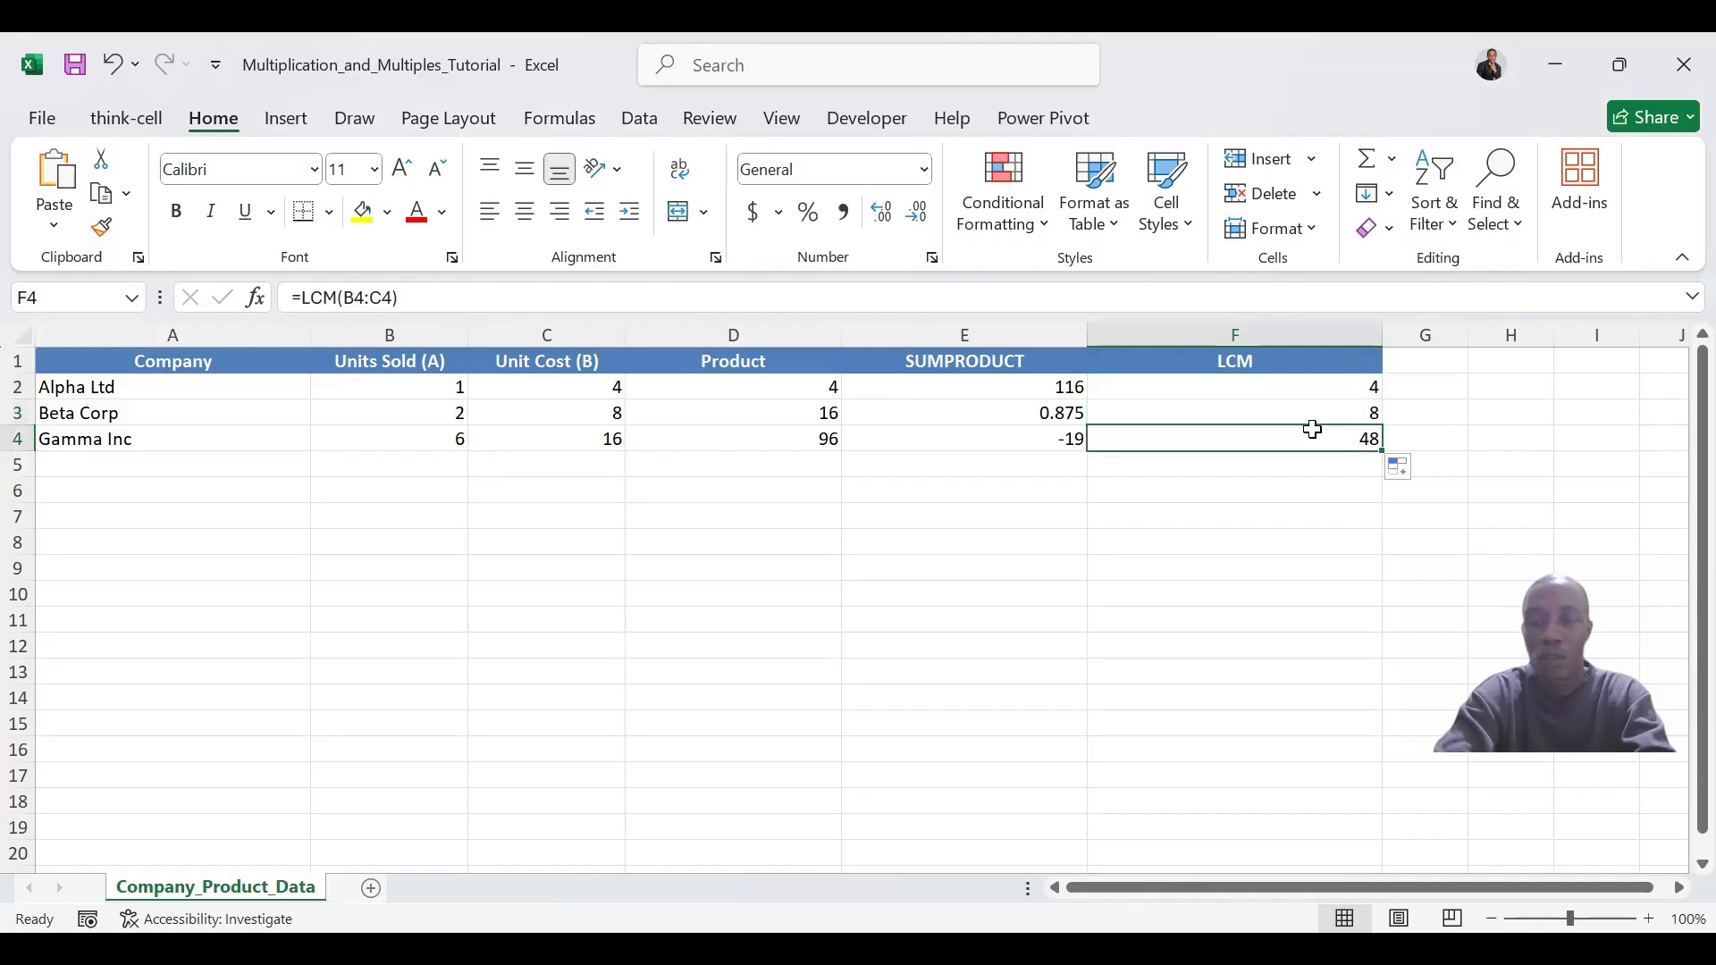